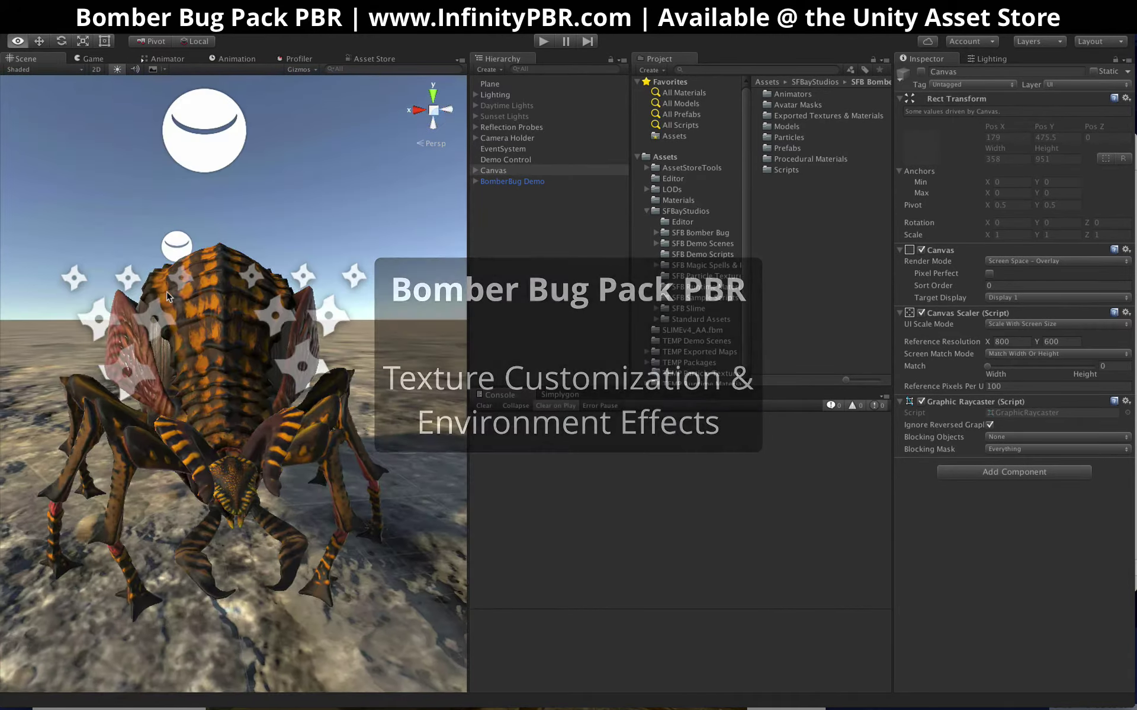
Step: Expand BomberBug Demo and multi-select its L_pincer and R_pincer parts in the Hierarchy
{"action": "left_click", "coordinate": [475, 181]}
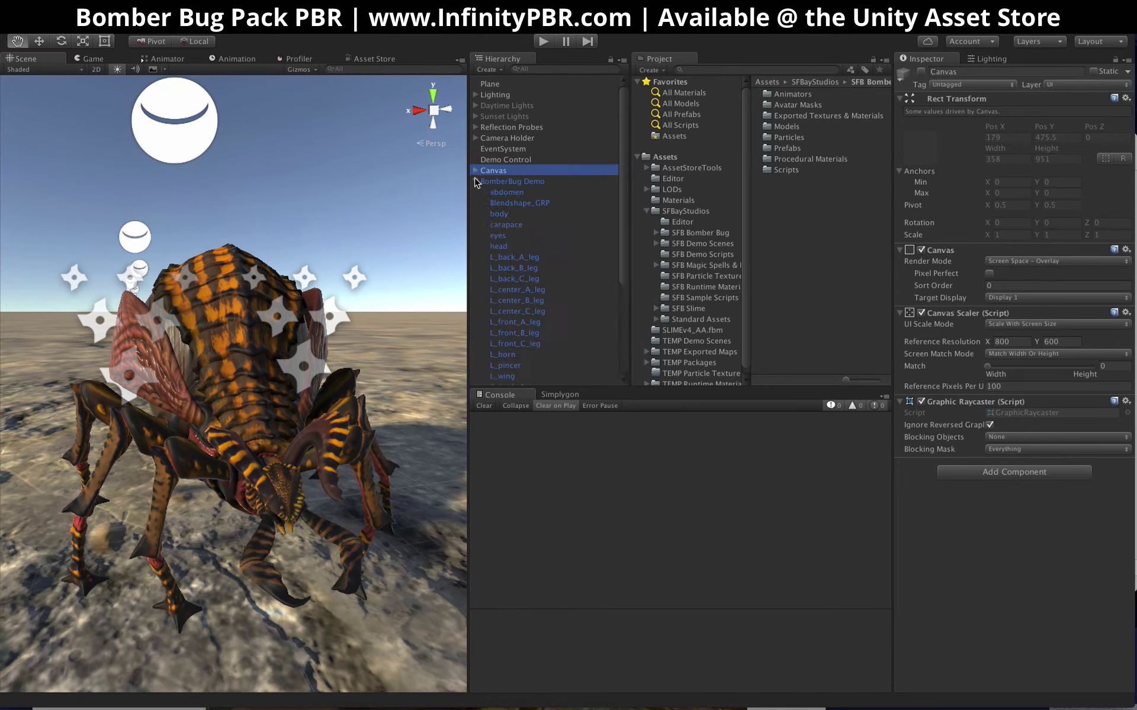
{"action": "scroll", "coordinate": [540, 321], "scroll_direction": "down", "scroll_amount": 5}
{"action": "left_click", "coordinate": [522, 243]}
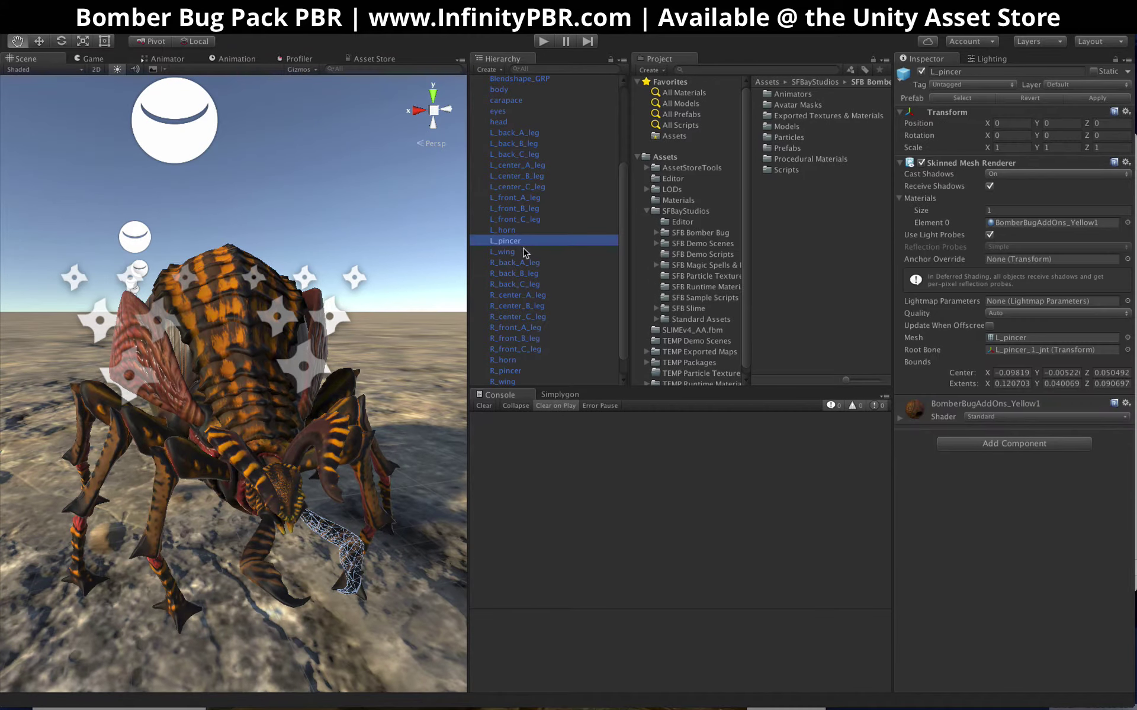
{"action": "scroll", "coordinate": [529, 319], "scroll_direction": "down", "scroll_amount": 1}
{"action": "left_click", "coordinate": [506, 349], "text": "ctrl"}
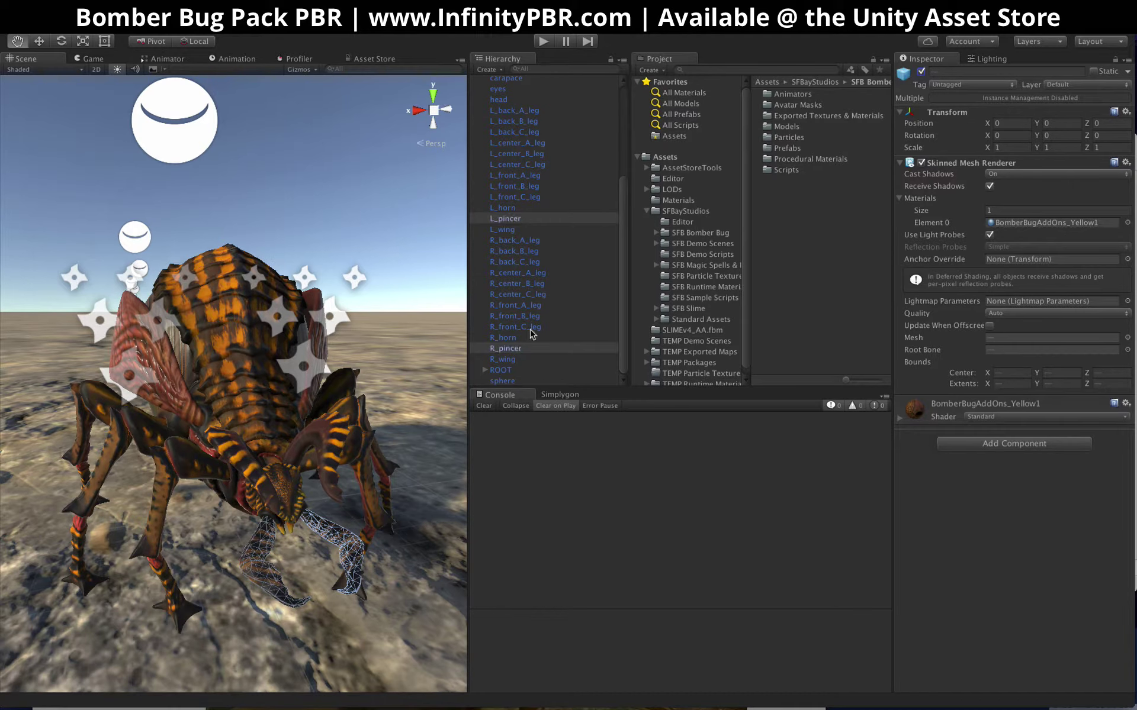
{"action": "scroll", "coordinate": [528, 336], "scroll_direction": "up", "scroll_amount": 6}
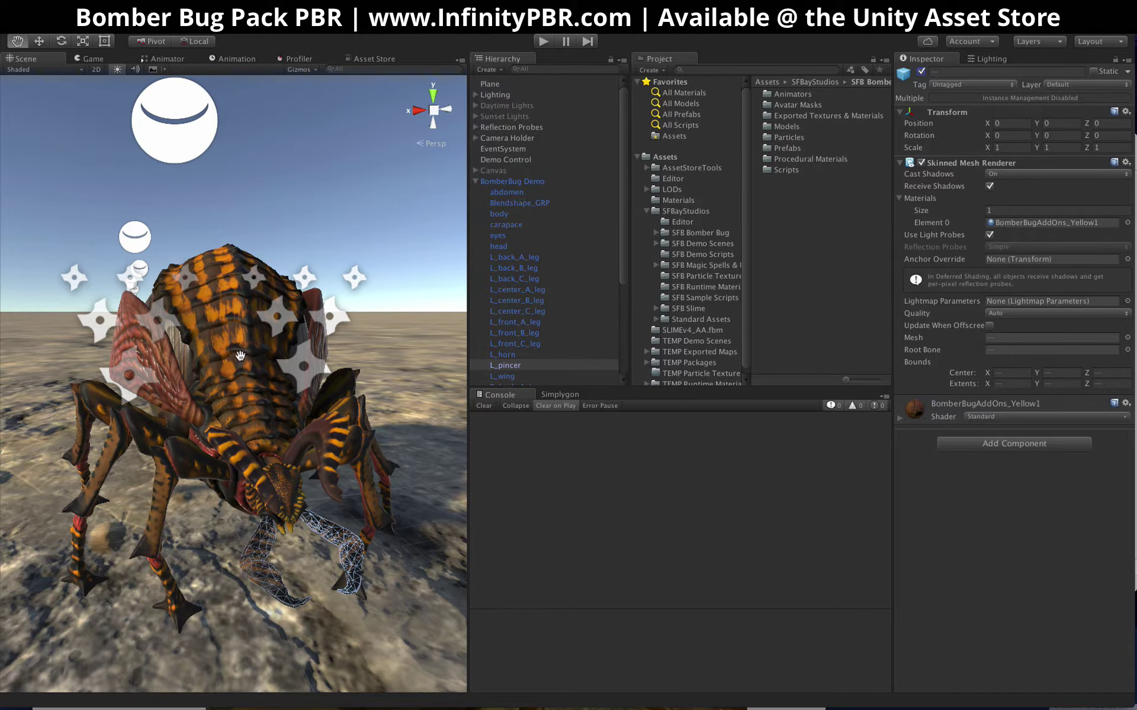
Step: Orbit behind the bug and browse to SFBayStudios > SFB Bomber Bug > Procedural Materials
{"action": "left_click_drag", "start_coordinate": [238, 358], "coordinate": [305, 308], "text": "alt"}
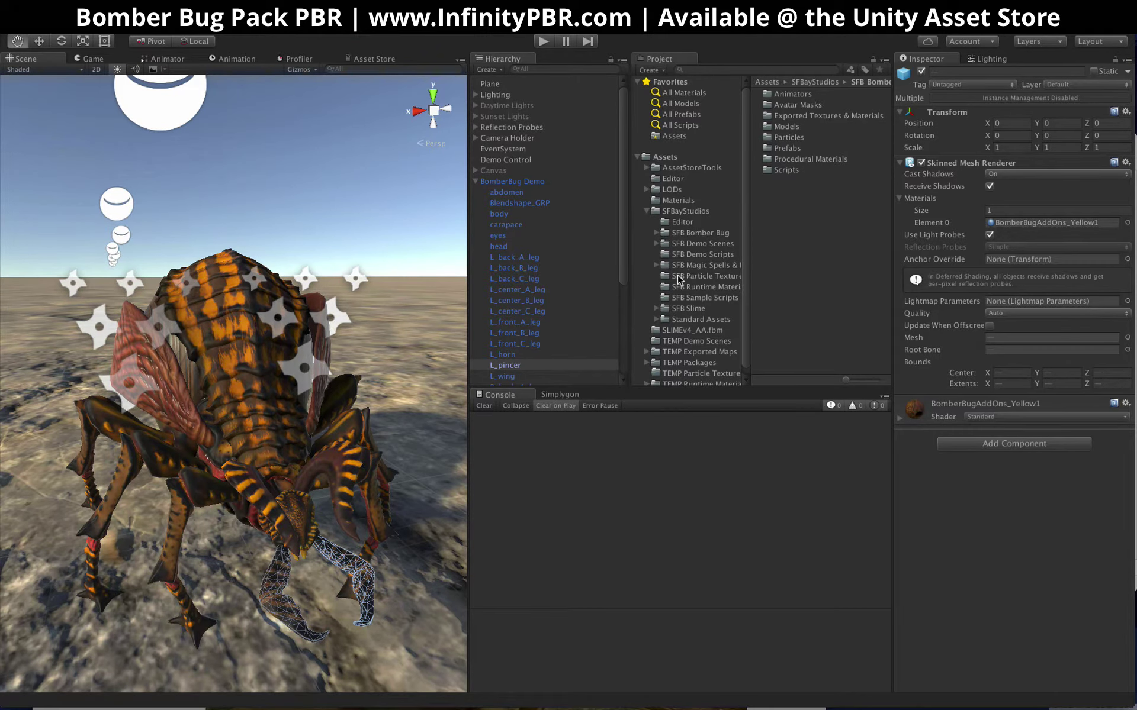
{"action": "scroll", "coordinate": [678, 281], "scroll_direction": "down", "scroll_amount": 1}
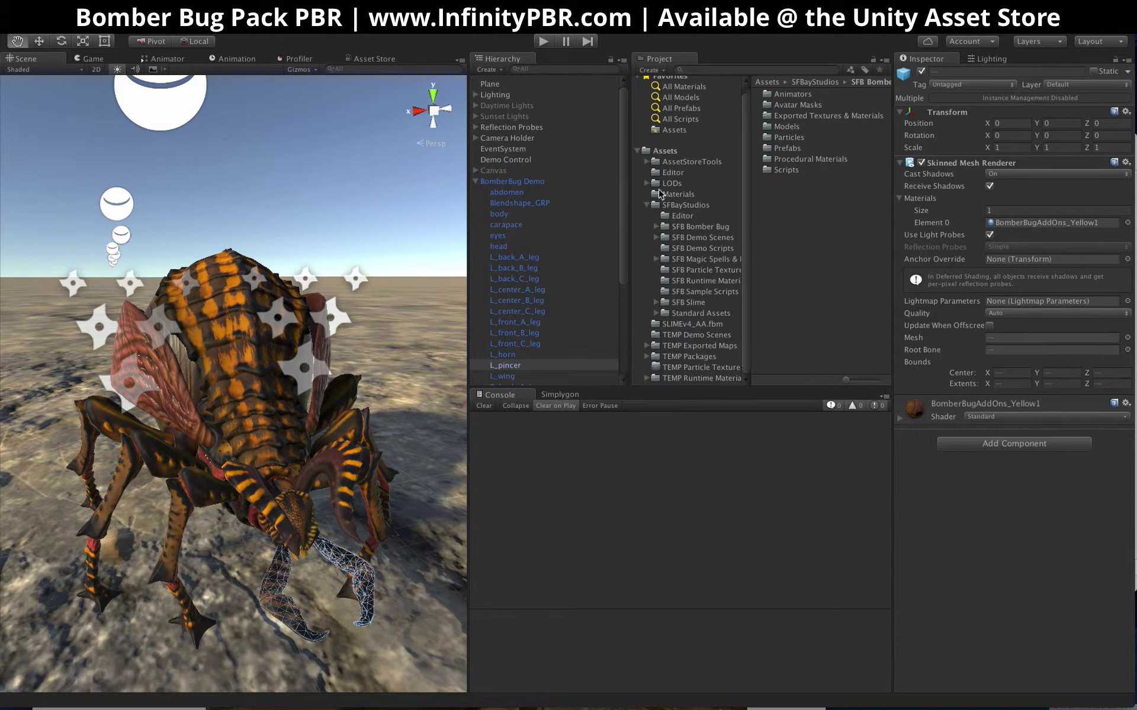
{"action": "left_click", "coordinate": [646, 205]}
{"action": "left_click", "coordinate": [647, 211]}
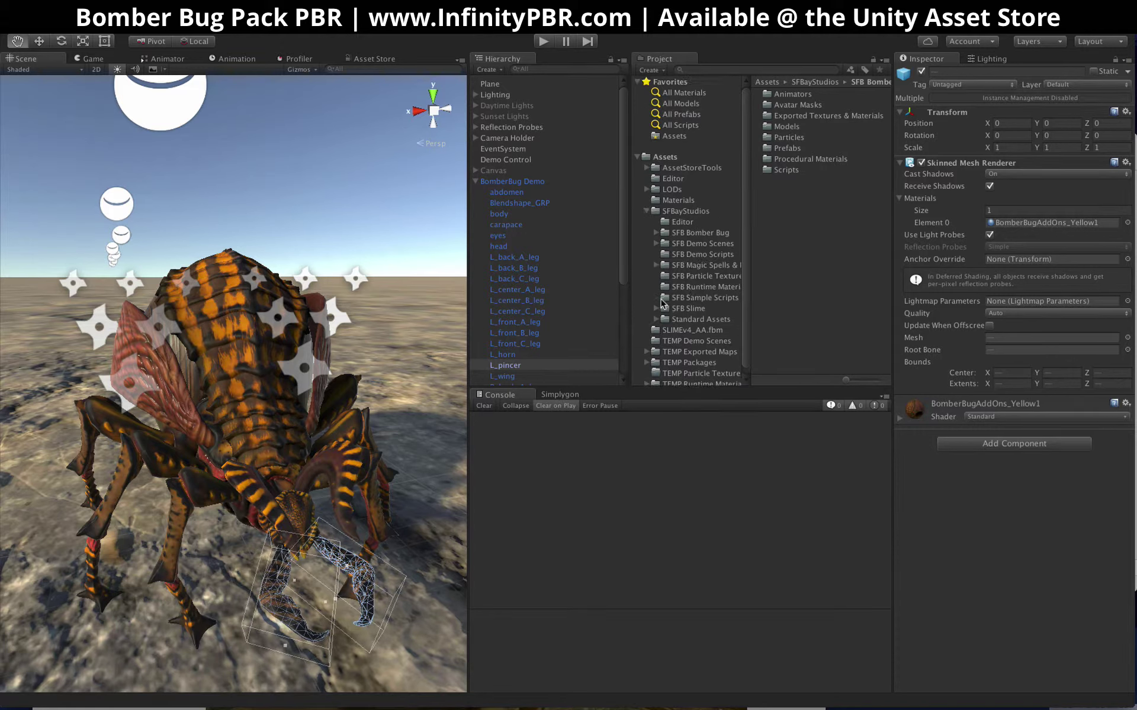
{"action": "scroll", "coordinate": [658, 238], "scroll_direction": "down", "scroll_amount": 1}
{"action": "left_click", "coordinate": [656, 227]}
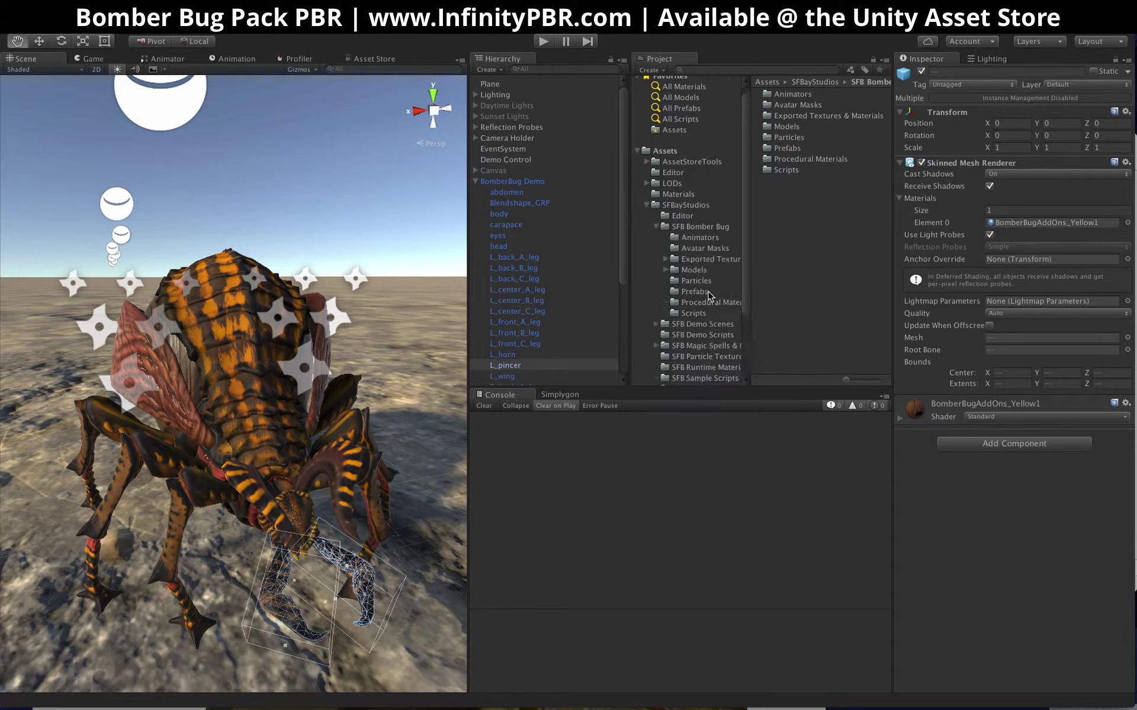
{"action": "left_click", "coordinate": [710, 302]}
{"action": "left_click", "coordinate": [759, 105]}
Step: Select the BomberBugAddons material and expand its Main and Base settings in the Inspector
{"action": "left_click", "coordinate": [758, 94]}
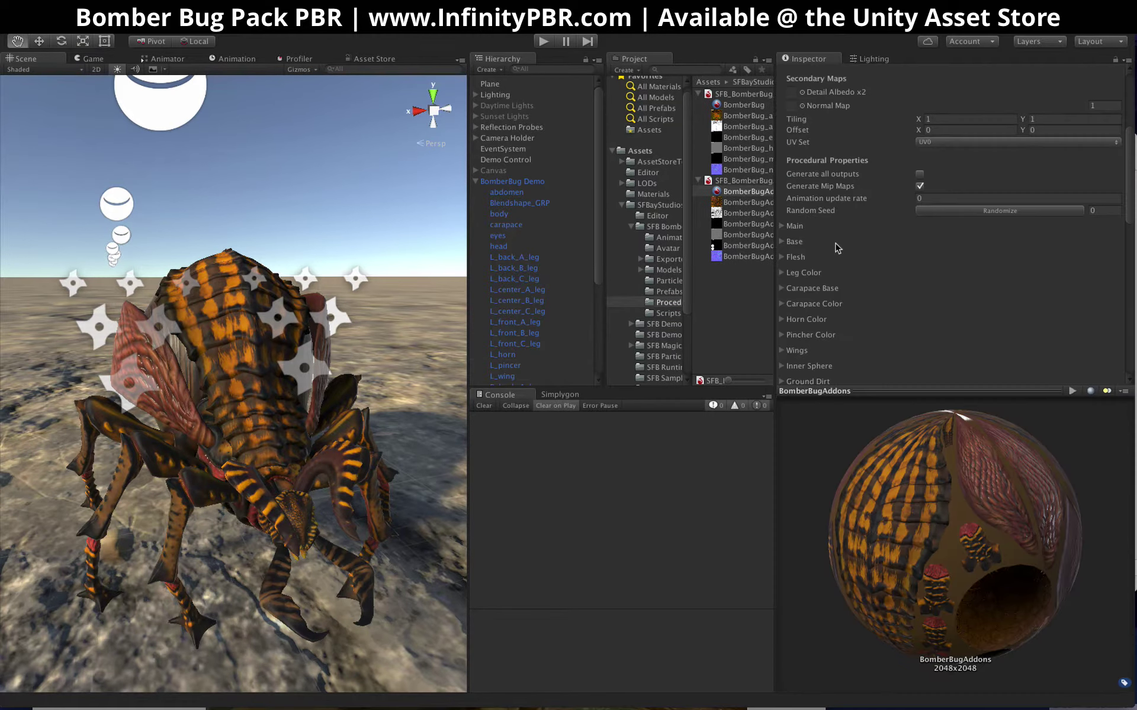
{"action": "left_click", "coordinate": [782, 226]}
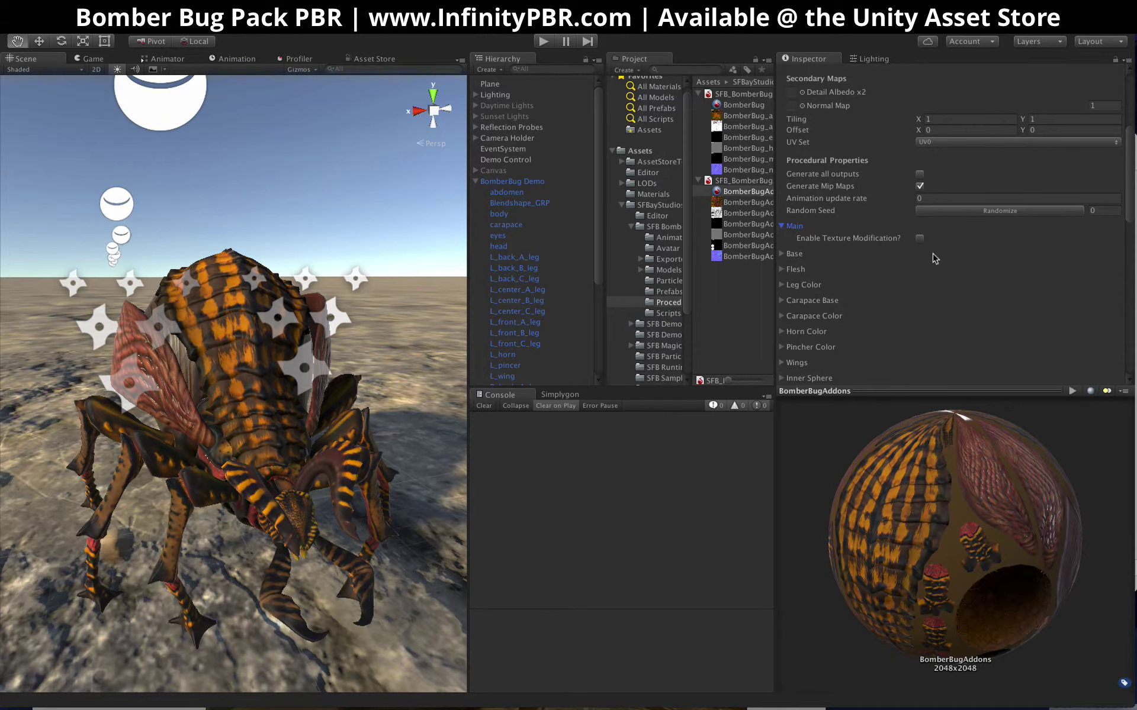
{"action": "left_click", "coordinate": [780, 253]}
{"action": "scroll", "coordinate": [832, 343], "scroll_direction": "down", "scroll_amount": 1}
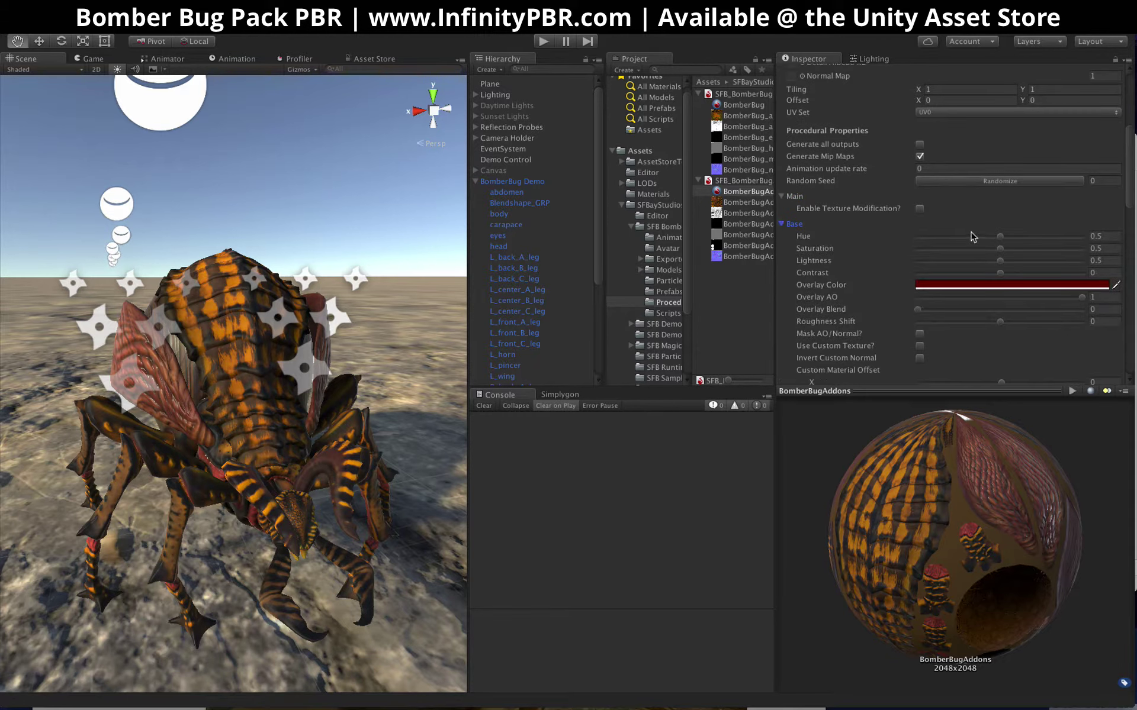
{"action": "mouse_move", "coordinate": [974, 237]}
{"action": "left_mouse_down"}
{"action": "mouse_move", "coordinate": [920, 237]}
{"action": "mouse_move", "coordinate": [1037, 237]}
{"action": "mouse_move", "coordinate": [965, 237]}
{"action": "left_mouse_up"}
{"action": "double_click", "coordinate": [1105, 235]}
{"action": "key", "text": "BackSpace"}
Step: Tick Enable Texture Modification? on BomberBugAddons and view the bug from the front
{"action": "left_click", "coordinate": [918, 209]}
{"action": "scroll", "coordinate": [837, 245], "scroll_direction": "down", "scroll_amount": 3}
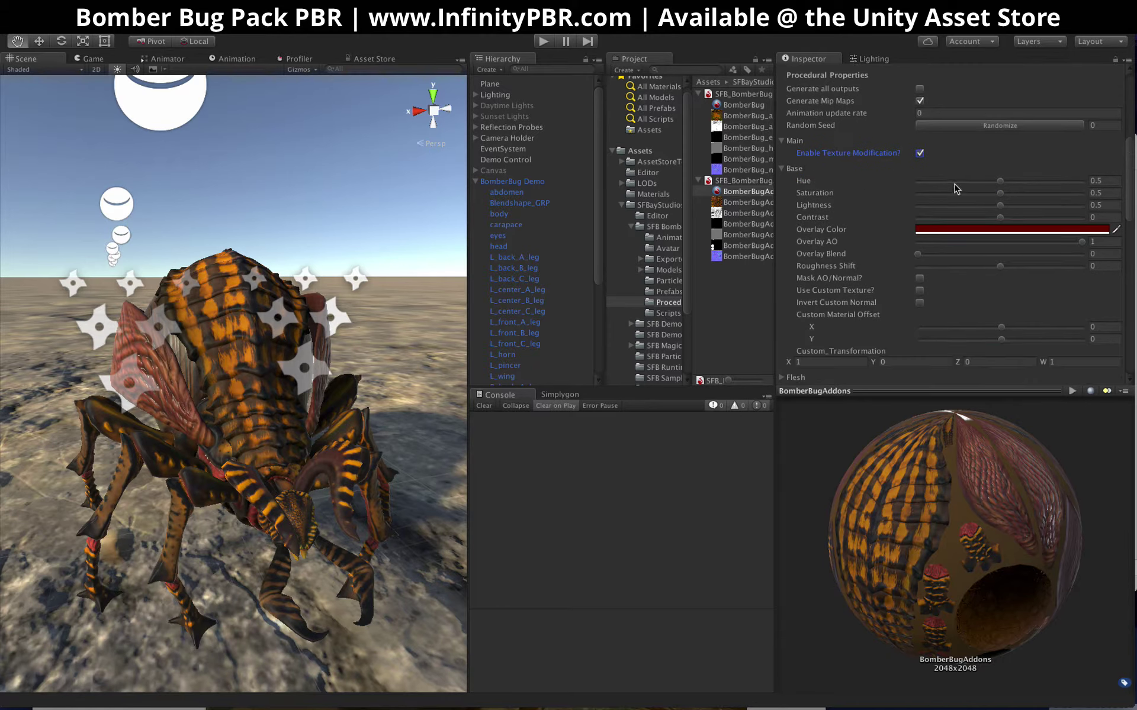
{"action": "scroll", "coordinate": [241, 359], "scroll_direction": "up", "scroll_amount": 5}
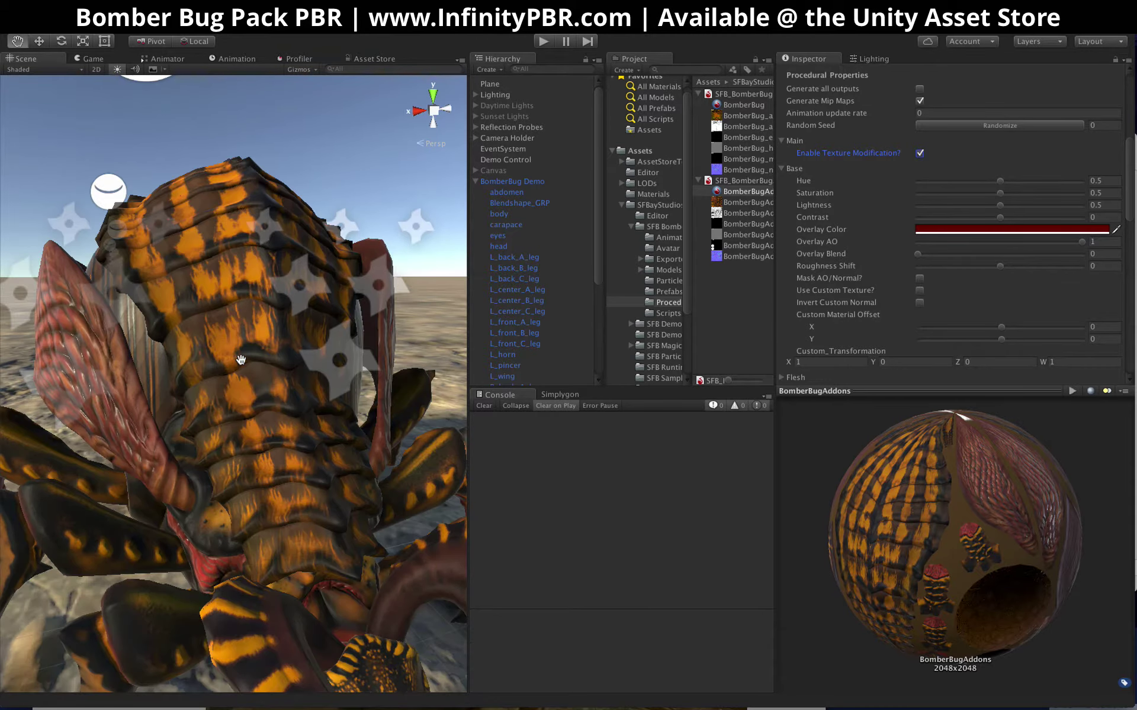
{"action": "scroll", "coordinate": [241, 359], "scroll_direction": "down", "scroll_amount": 5}
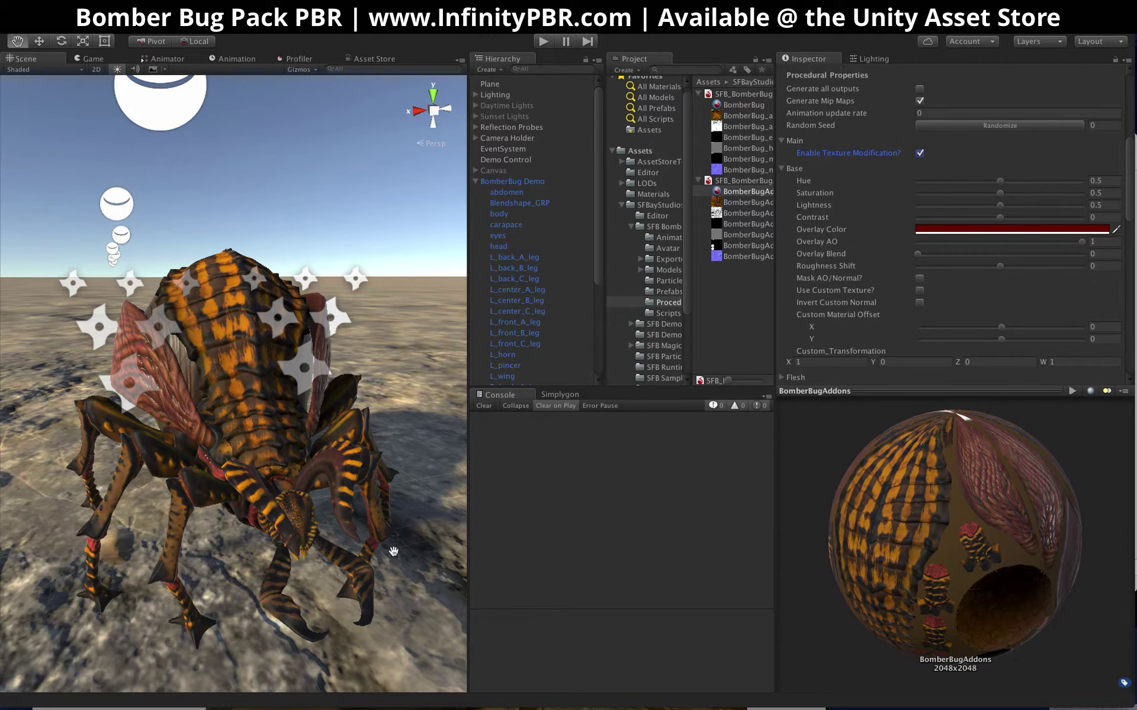
{"action": "left_click_drag", "start_coordinate": [246, 524], "coordinate": [273, 404], "text": "alt"}
{"action": "scroll", "coordinate": [186, 419], "scroll_direction": "up", "scroll_amount": 3}
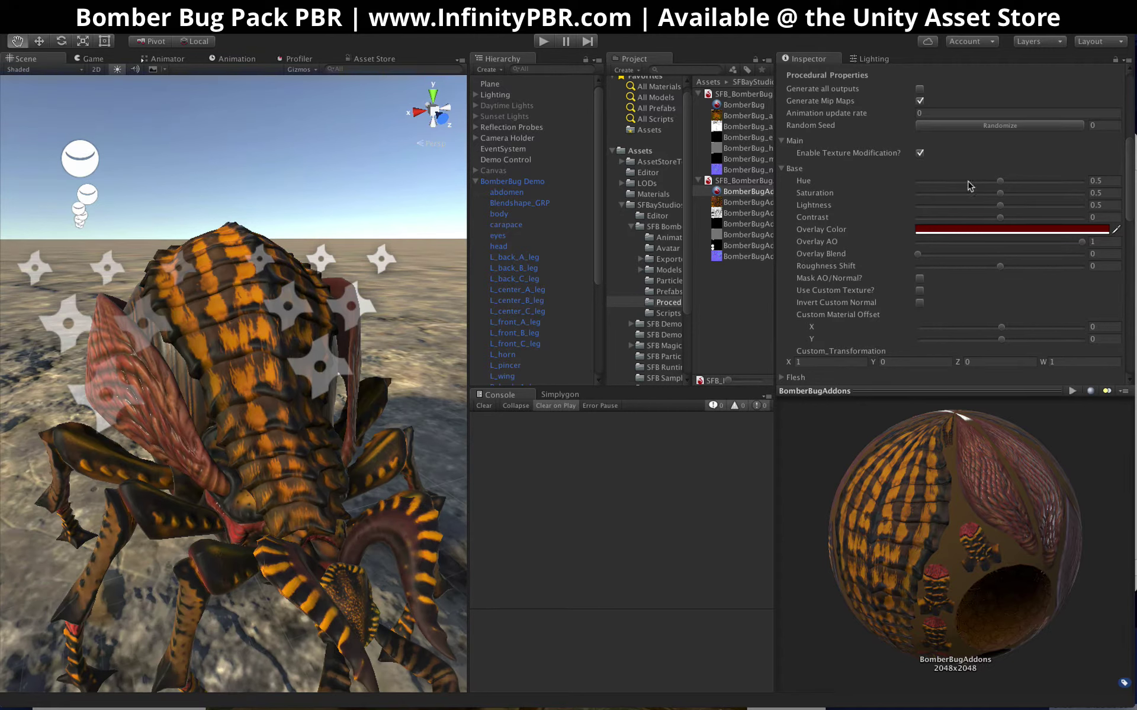
Step: Set the Base Hue to 0.621, Saturation to 0.769 and Lightness to 0.506
{"action": "left_click_drag", "start_coordinate": [969, 186], "coordinate": [906, 180]}
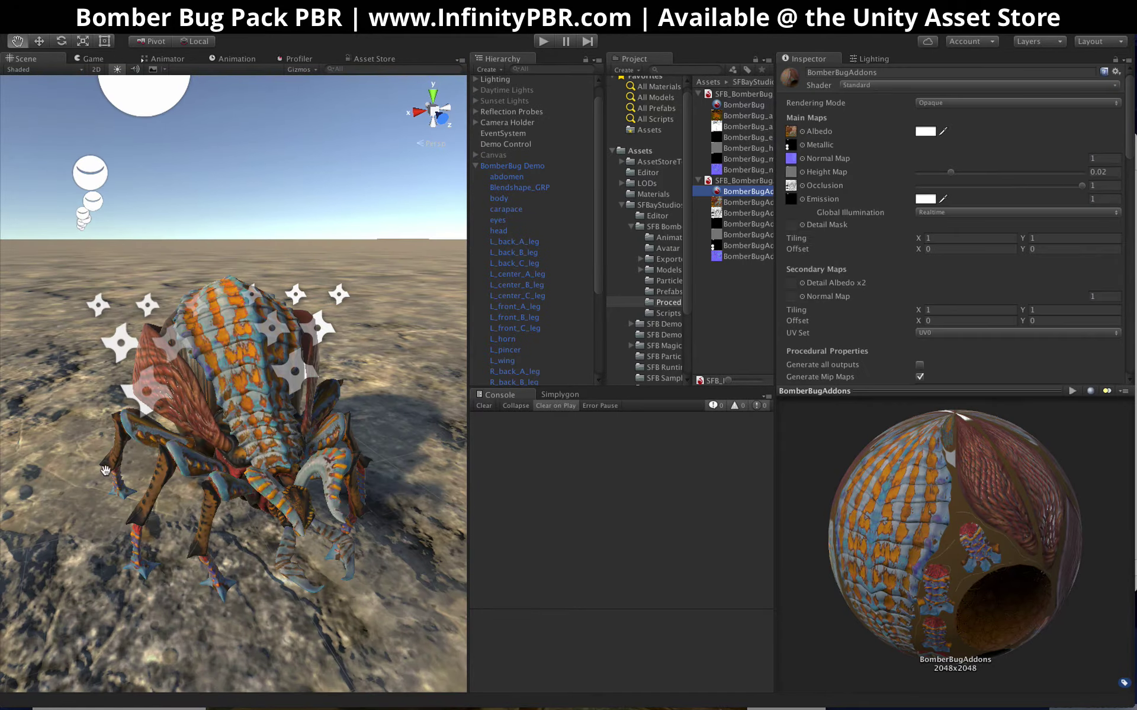
{"action": "scroll", "coordinate": [1026, 261], "scroll_direction": "down", "scroll_amount": 8}
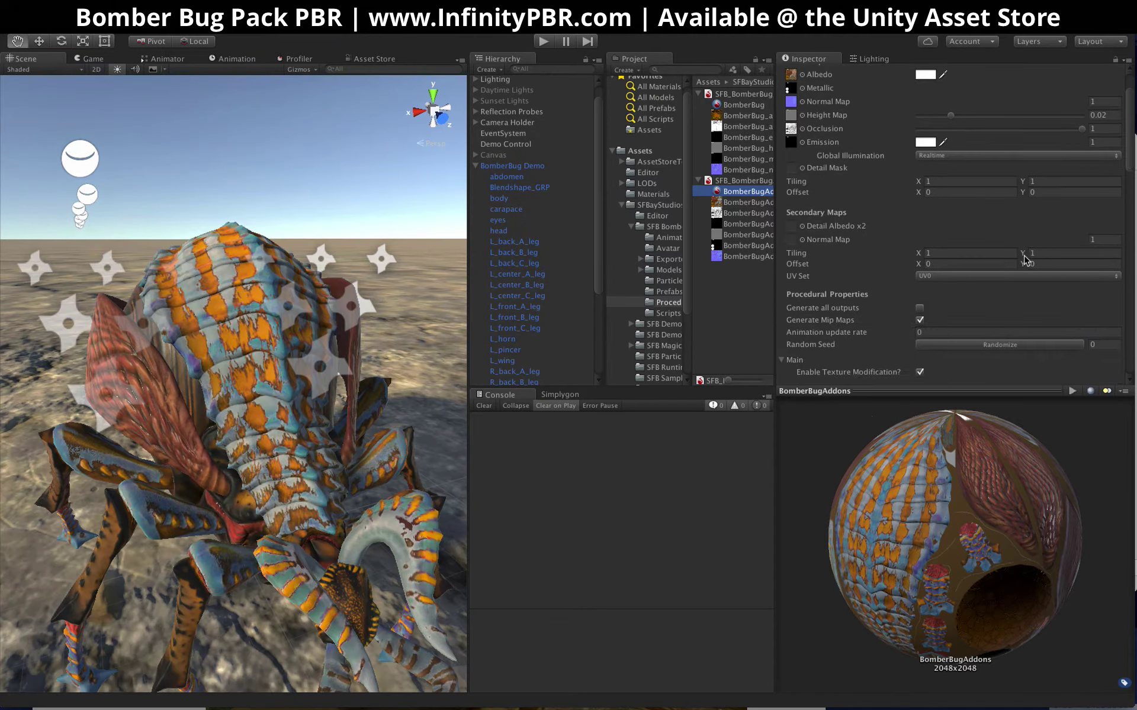
{"action": "left_click_drag", "start_coordinate": [1028, 195], "coordinate": [1000, 191]}
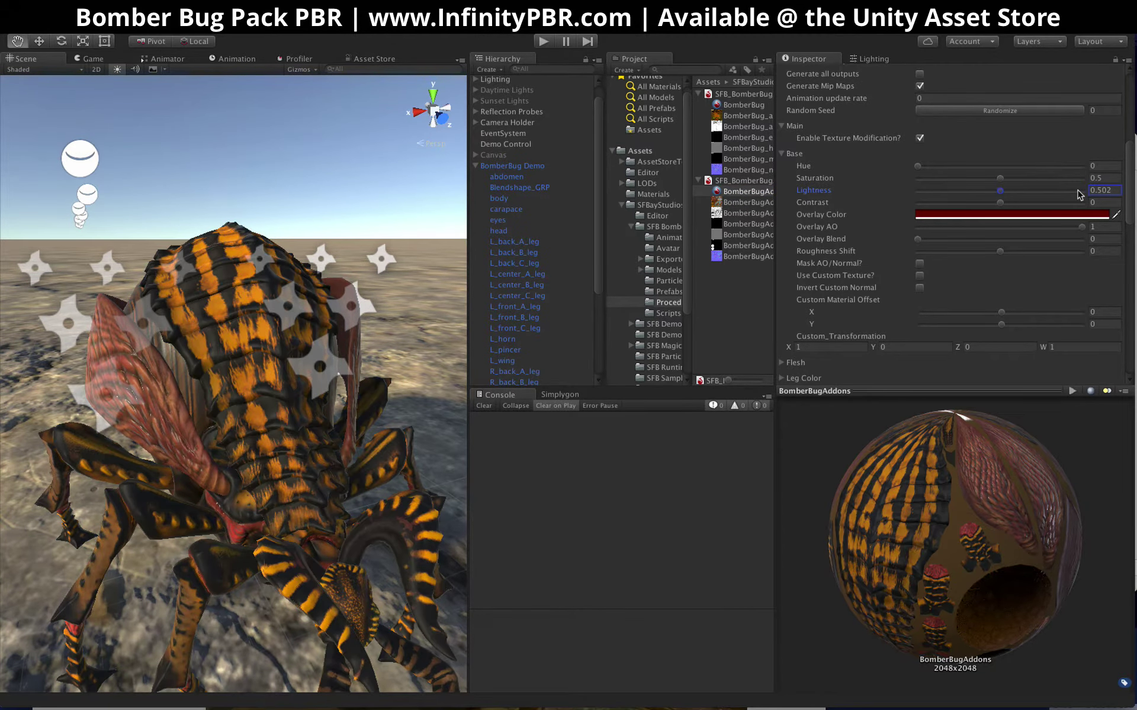
{"action": "left_click_drag", "start_coordinate": [947, 167], "coordinate": [1045, 179]}
{"action": "left_click", "coordinate": [1028, 166]}
{"action": "left_click", "coordinate": [1008, 191]}
{"action": "left_click", "coordinate": [1025, 190]}
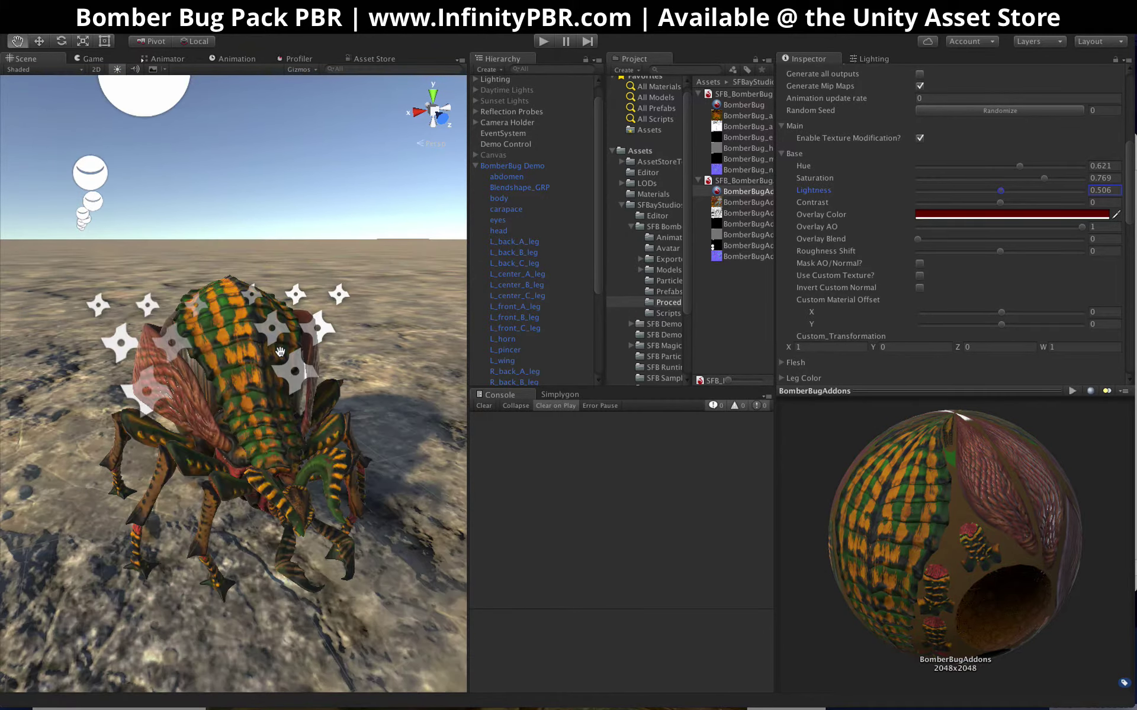
{"action": "left_click_drag", "start_coordinate": [305, 450], "coordinate": [326, 391], "text": "alt"}
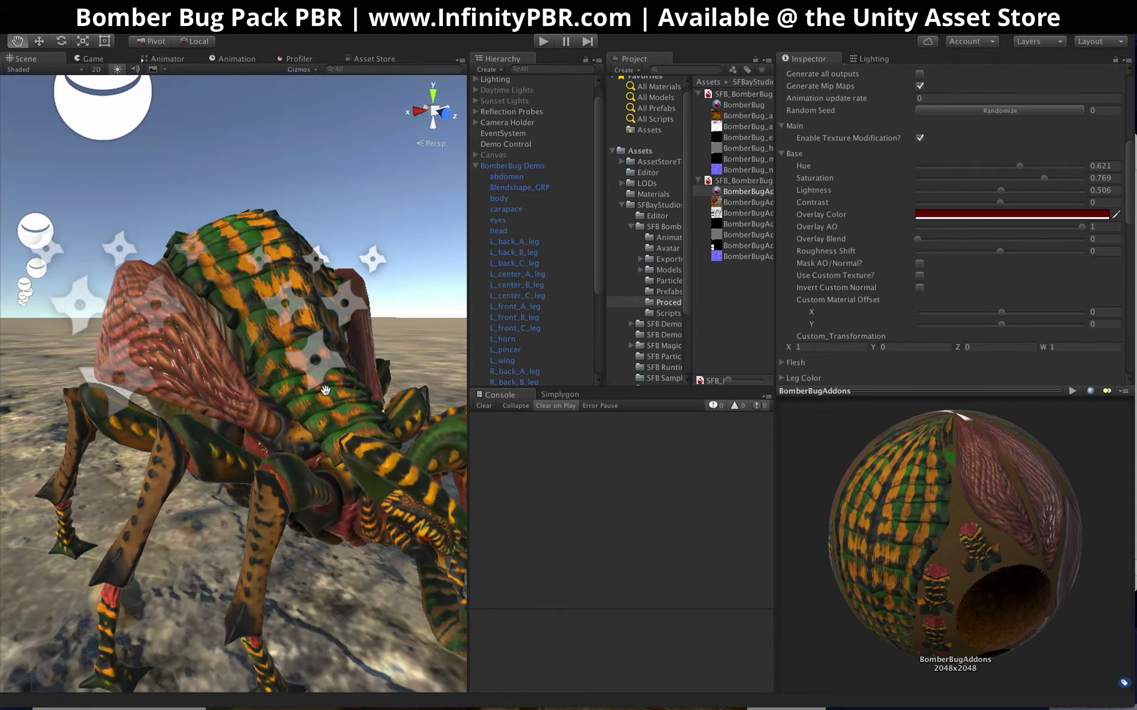
{"action": "scroll", "coordinate": [148, 284], "scroll_direction": "up", "scroll_amount": 3}
{"action": "left_click_drag", "start_coordinate": [115, 274], "coordinate": [224, 464], "text": "alt"}
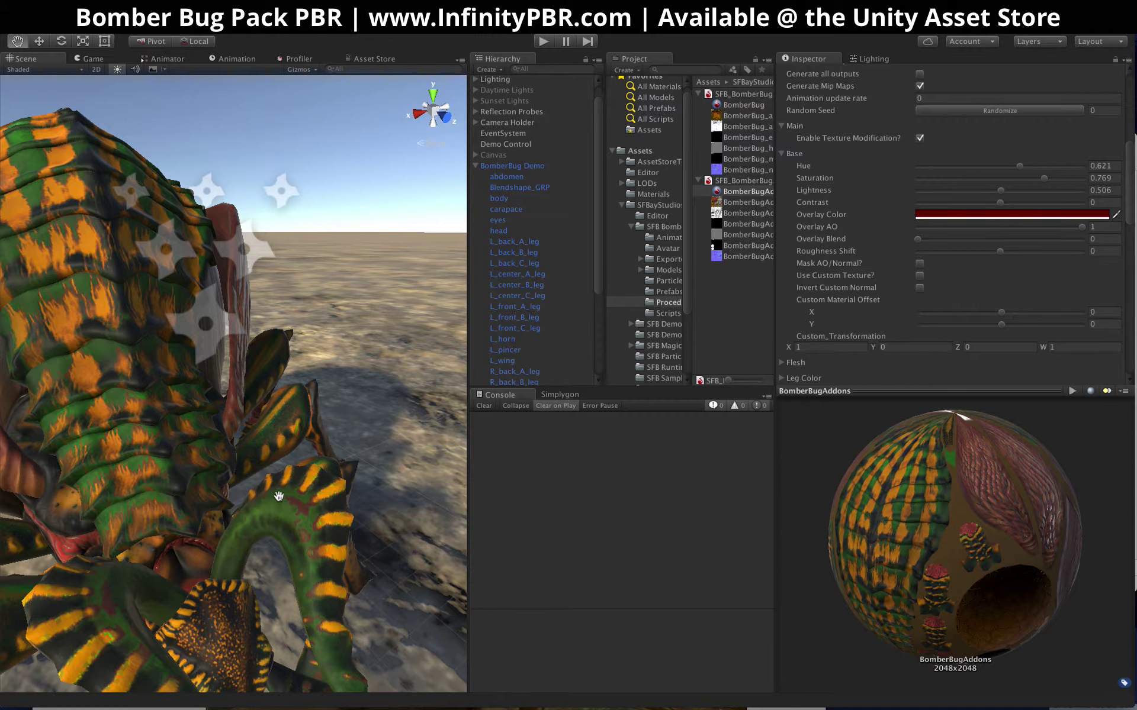
Step: Expand Fuzziness and set Leg Color to 0.158, Flesh to 0.715, Pincher Color to 0.621
{"action": "scroll", "coordinate": [877, 285], "scroll_direction": "down", "scroll_amount": 10}
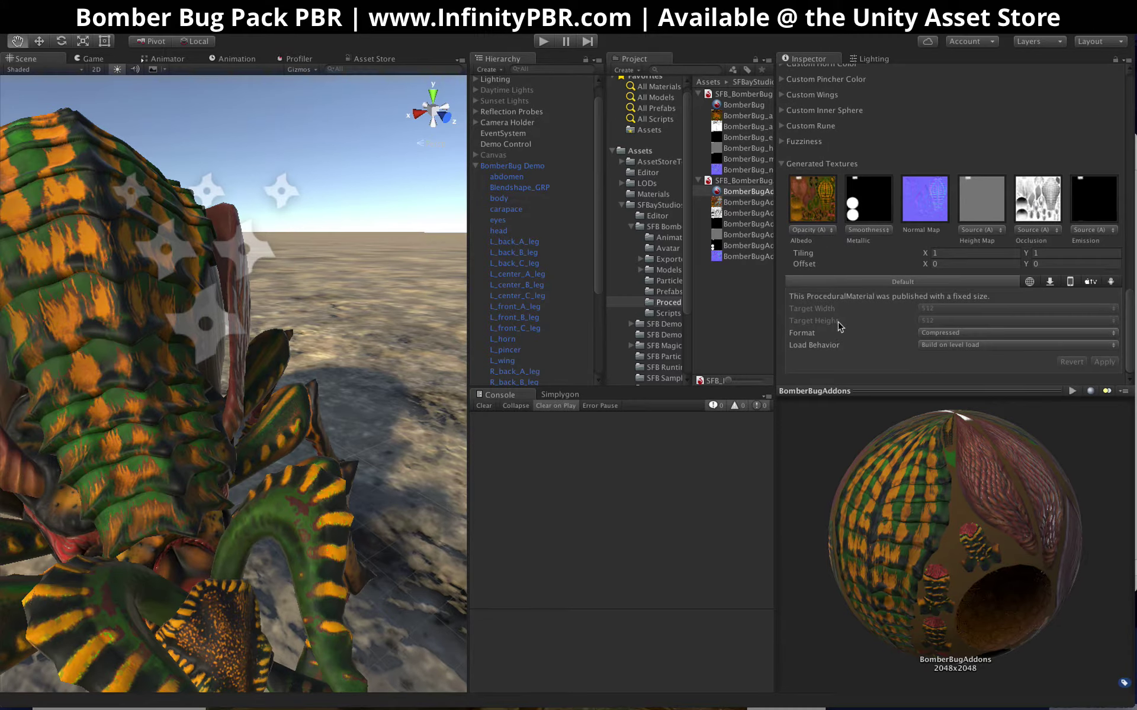
{"action": "left_click", "coordinate": [781, 142]}
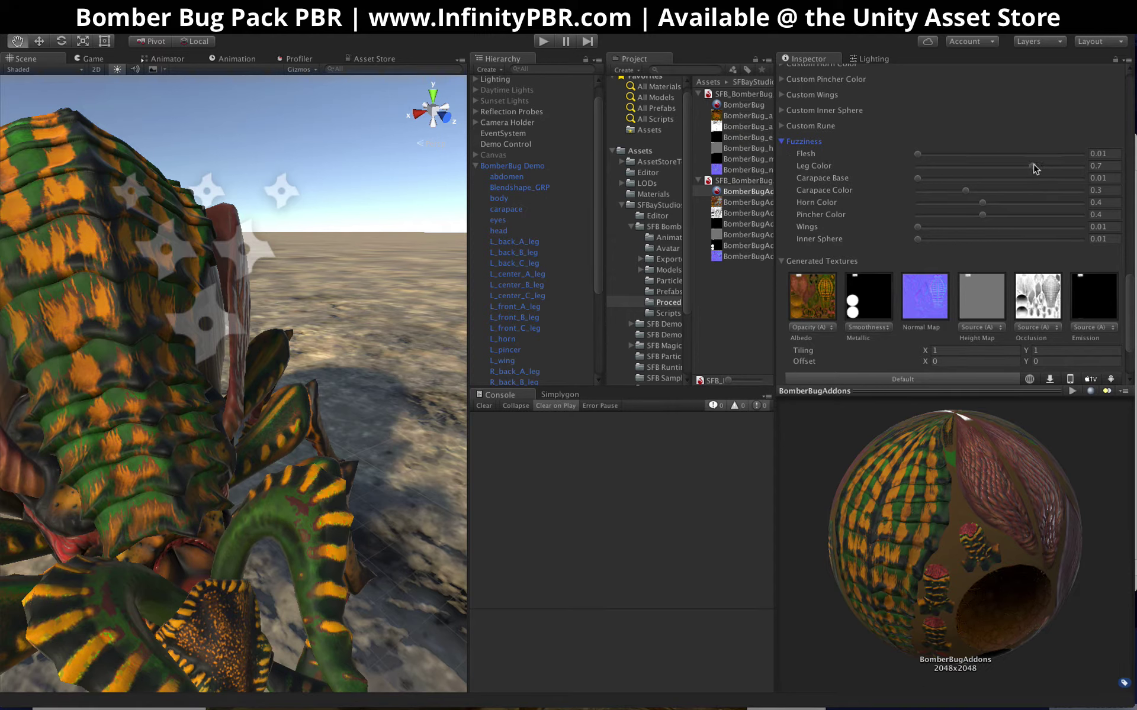
{"action": "mouse_move", "coordinate": [1035, 169]}
{"action": "left_mouse_down"}
{"action": "mouse_move", "coordinate": [946, 171]}
{"action": "mouse_move", "coordinate": [1077, 172]}
{"action": "mouse_move", "coordinate": [885, 173]}
{"action": "mouse_move", "coordinate": [1036, 170]}
{"action": "left_mouse_up"}
{"action": "left_click_drag", "start_coordinate": [947, 178], "coordinate": [891, 178]}
{"action": "left_click_drag", "start_coordinate": [970, 152], "coordinate": [930, 156]}
{"action": "left_click_drag", "start_coordinate": [919, 216], "coordinate": [988, 206]}
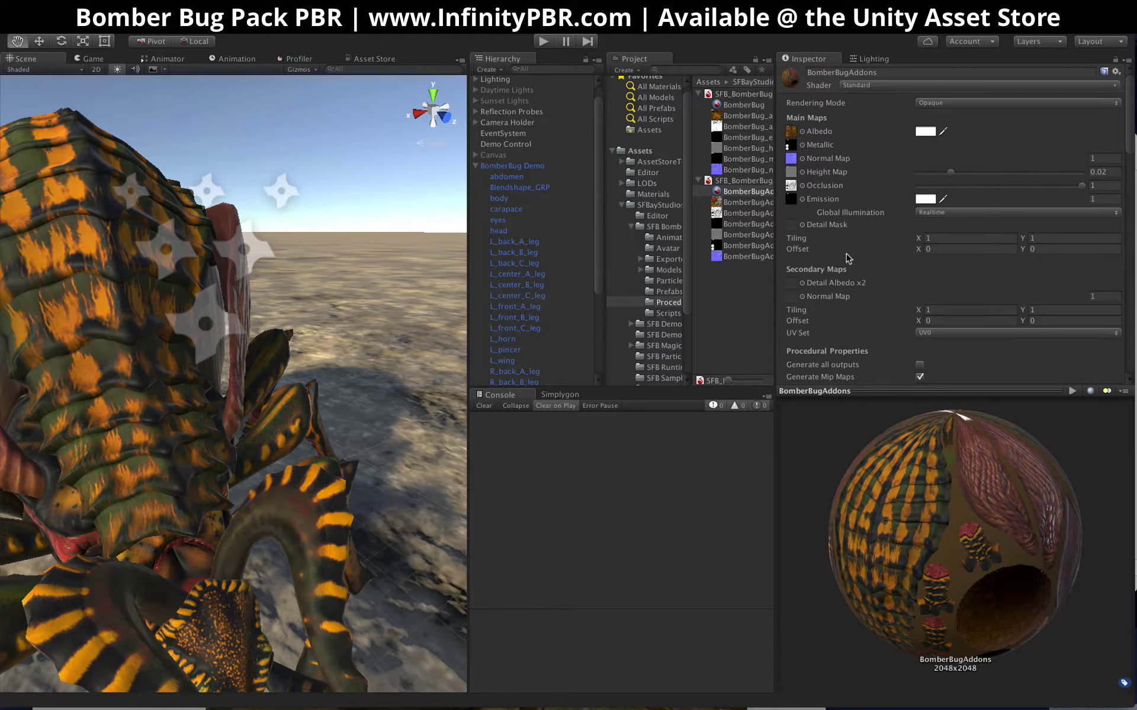
{"action": "scroll", "coordinate": [914, 252], "scroll_direction": "down", "scroll_amount": 10}
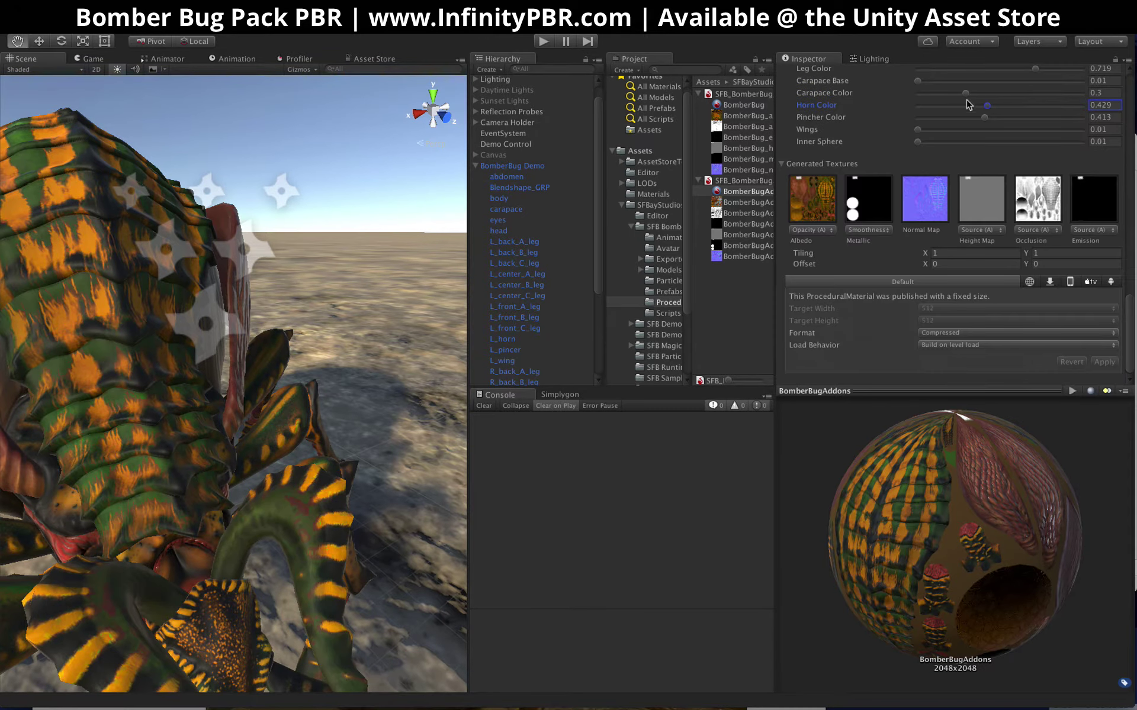
{"action": "left_click_drag", "start_coordinate": [969, 104], "coordinate": [1091, 111]}
{"action": "scroll", "coordinate": [863, 204], "scroll_direction": "up", "scroll_amount": 4}
{"action": "scroll", "coordinate": [1002, 229], "scroll_direction": "up", "scroll_amount": 10}
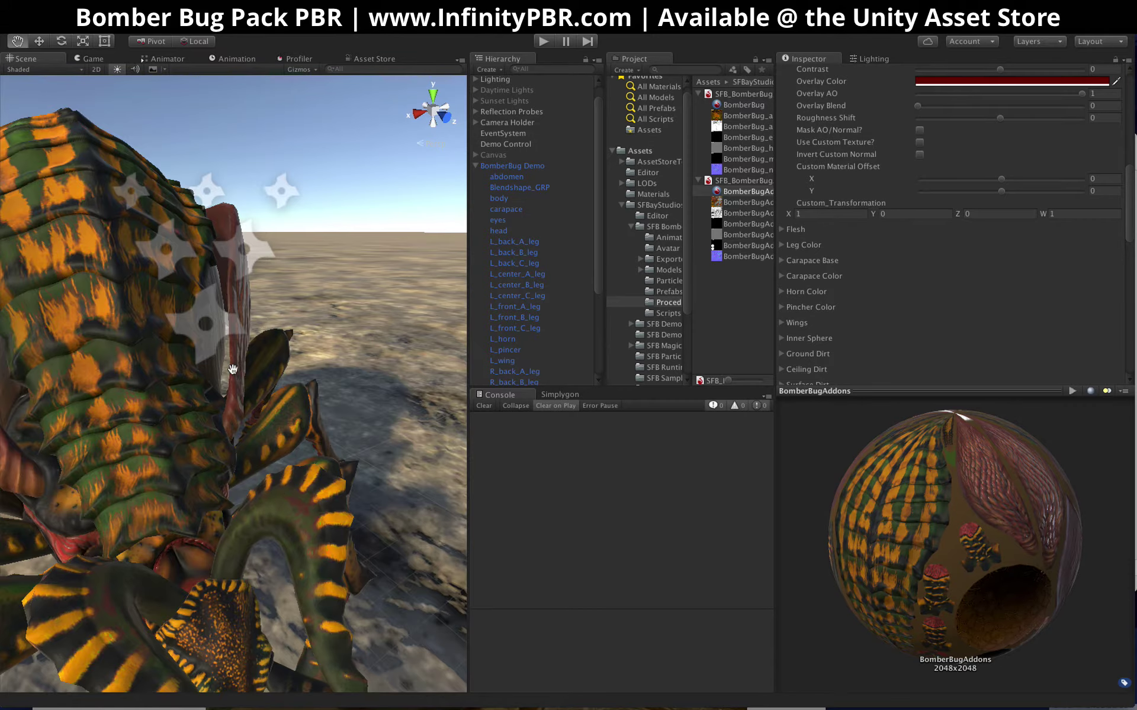
{"action": "scroll", "coordinate": [233, 369], "scroll_direction": "down", "scroll_amount": 8}
{"action": "scroll", "coordinate": [233, 369], "scroll_direction": "up", "scroll_amount": 4}
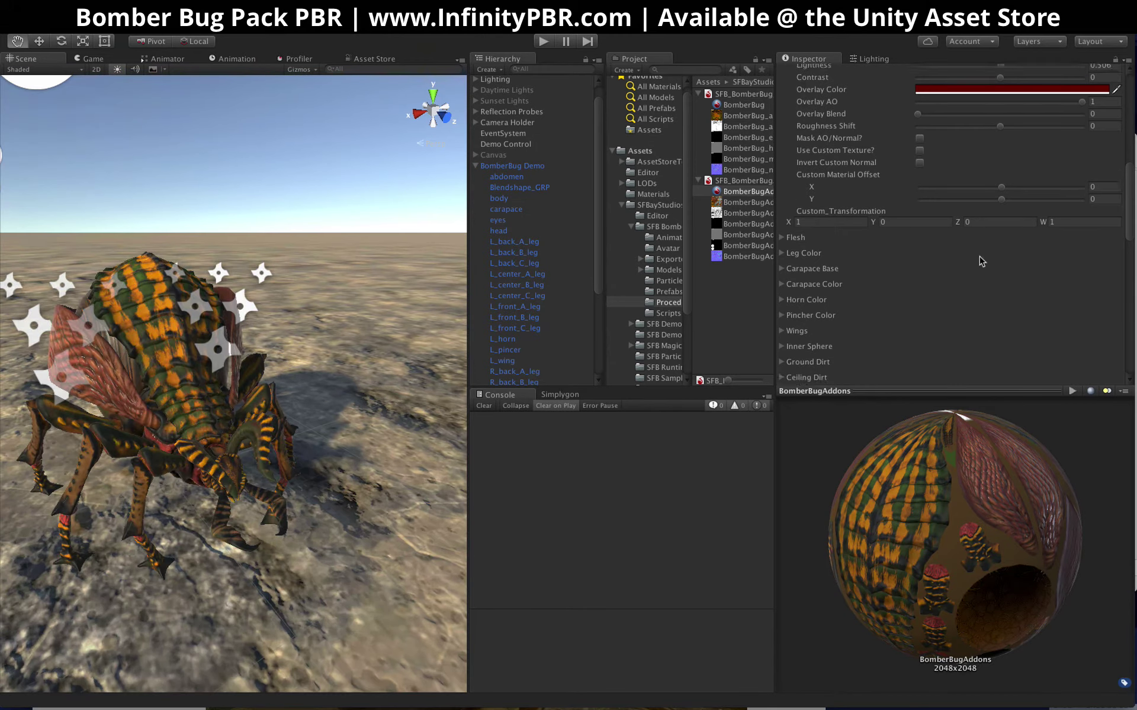
{"action": "scroll", "coordinate": [980, 257], "scroll_direction": "up", "scroll_amount": 6}
{"action": "scroll", "coordinate": [980, 261], "scroll_direction": "up", "scroll_amount": 3}
{"action": "scroll", "coordinate": [983, 166], "scroll_direction": "down", "scroll_amount": 6}
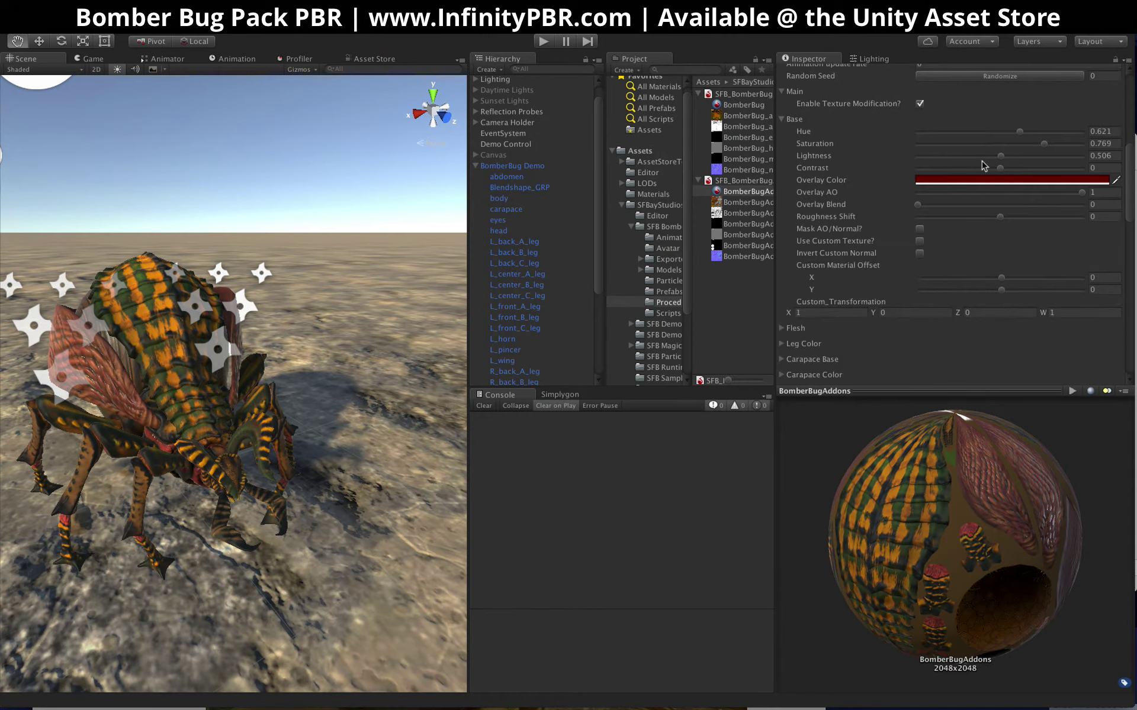
{"action": "scroll", "coordinate": [969, 161], "scroll_direction": "down", "scroll_amount": 5}
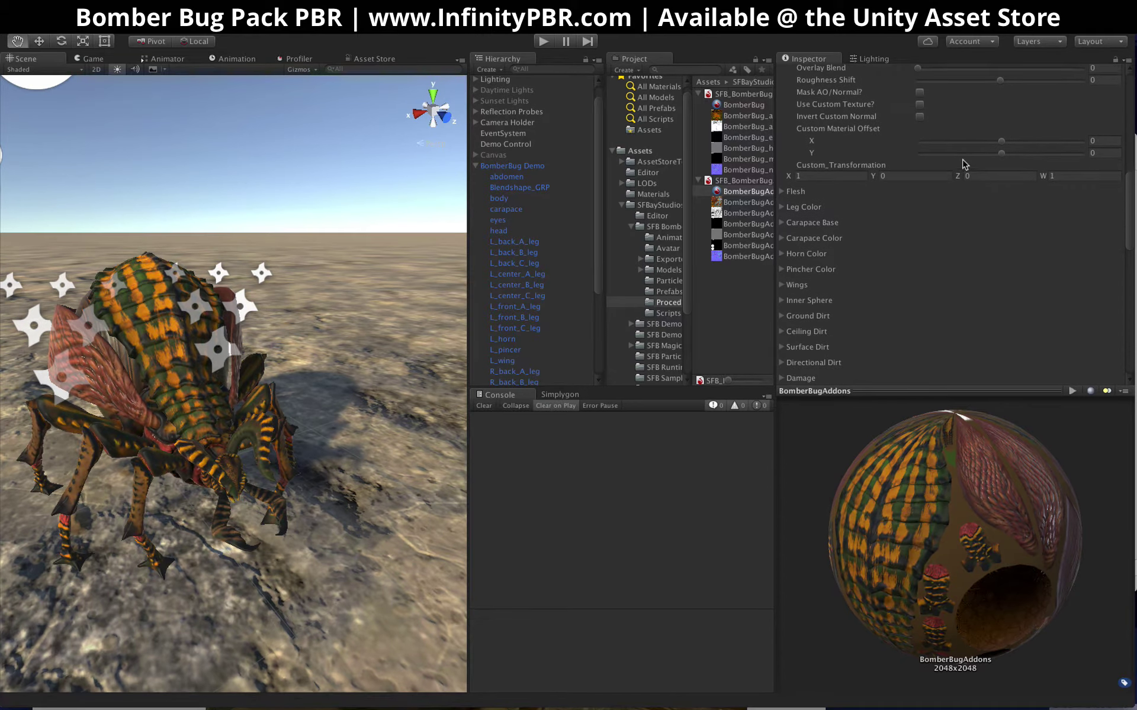
Step: Expand Leg Color and set its Hue to 0.176, Saturation to 0.275, Contrast to 0.275
{"action": "left_click", "coordinate": [780, 208]}
{"action": "scroll", "coordinate": [941, 241], "scroll_direction": "down", "scroll_amount": 1}
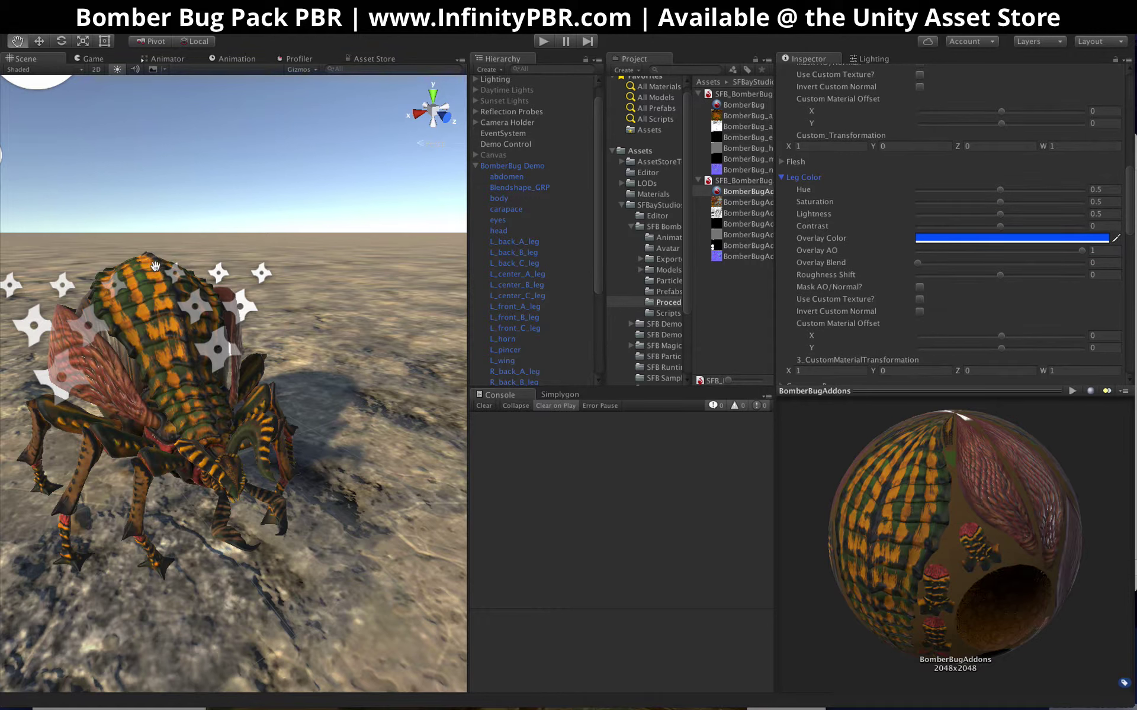
{"action": "left_click_drag", "start_coordinate": [976, 194], "coordinate": [966, 190]}
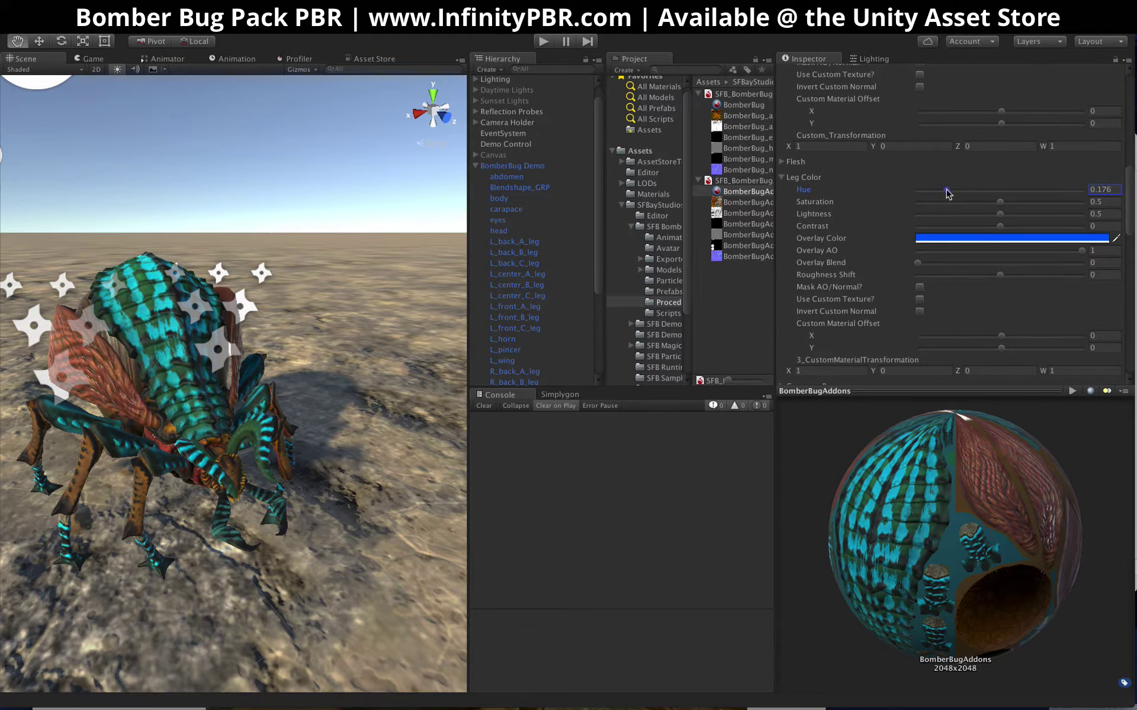
{"action": "left_click", "coordinate": [974, 202]}
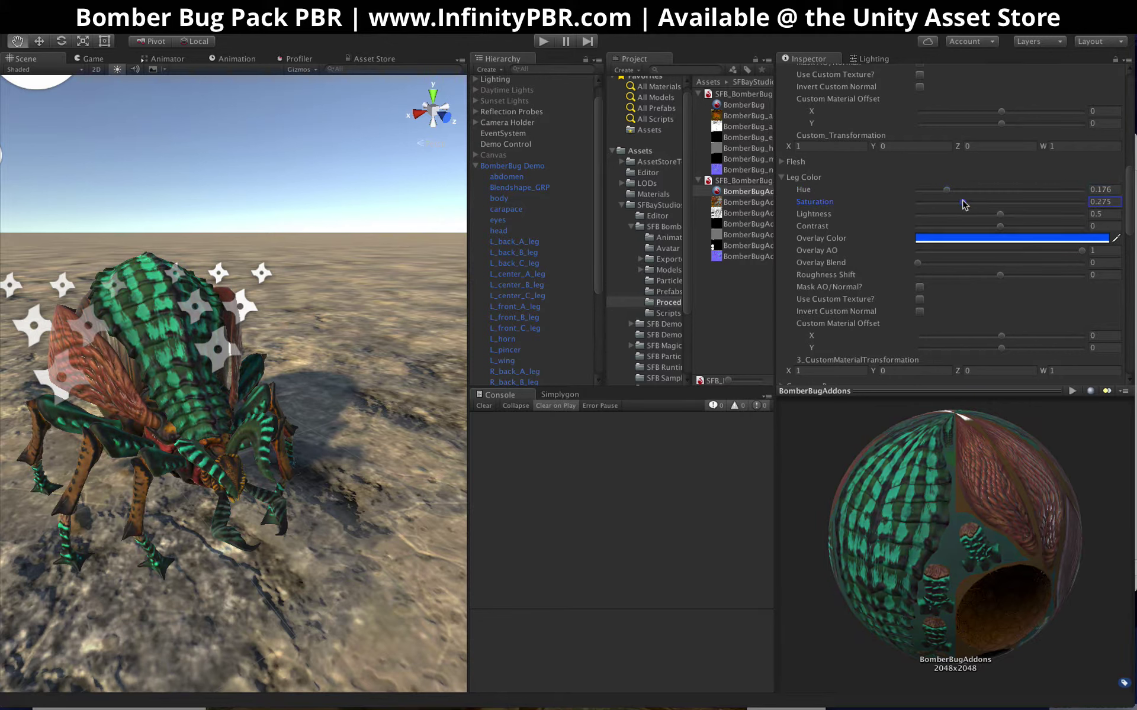
{"action": "left_click_drag", "start_coordinate": [1049, 226], "coordinate": [1055, 228]}
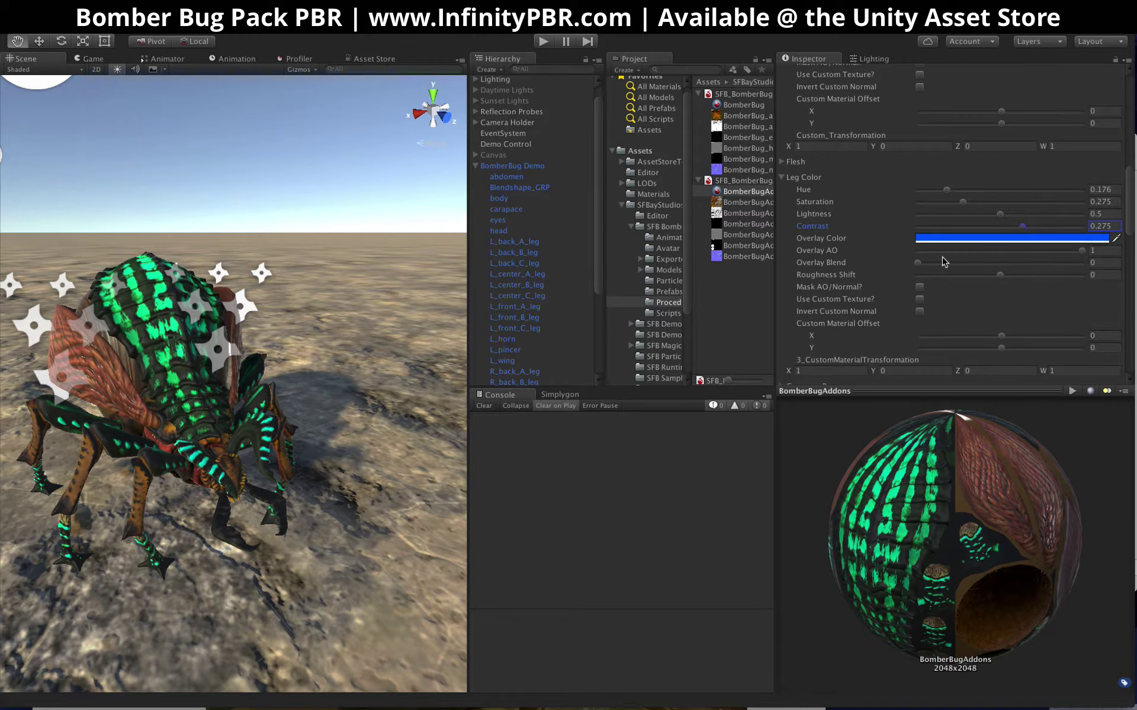
{"action": "scroll", "coordinate": [944, 262], "scroll_direction": "down", "scroll_amount": 3}
{"action": "scroll", "coordinate": [184, 374], "scroll_direction": "up", "scroll_amount": 2}
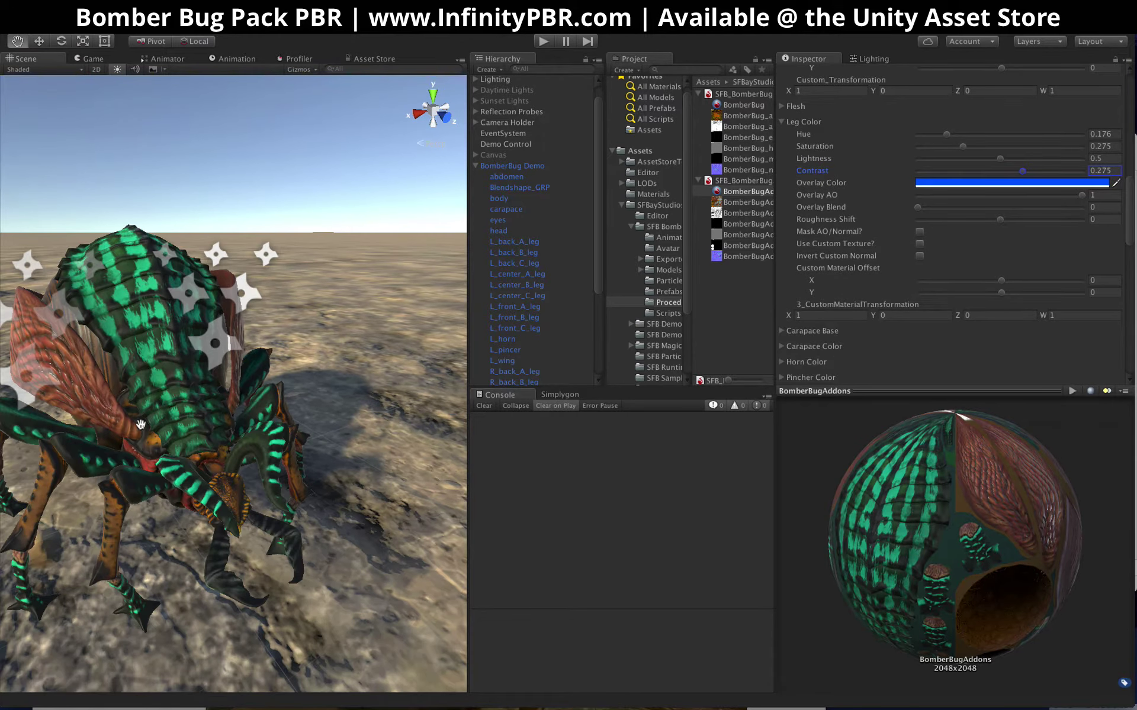
{"action": "left_click_drag", "start_coordinate": [140, 424], "coordinate": [142, 393], "text": "alt"}
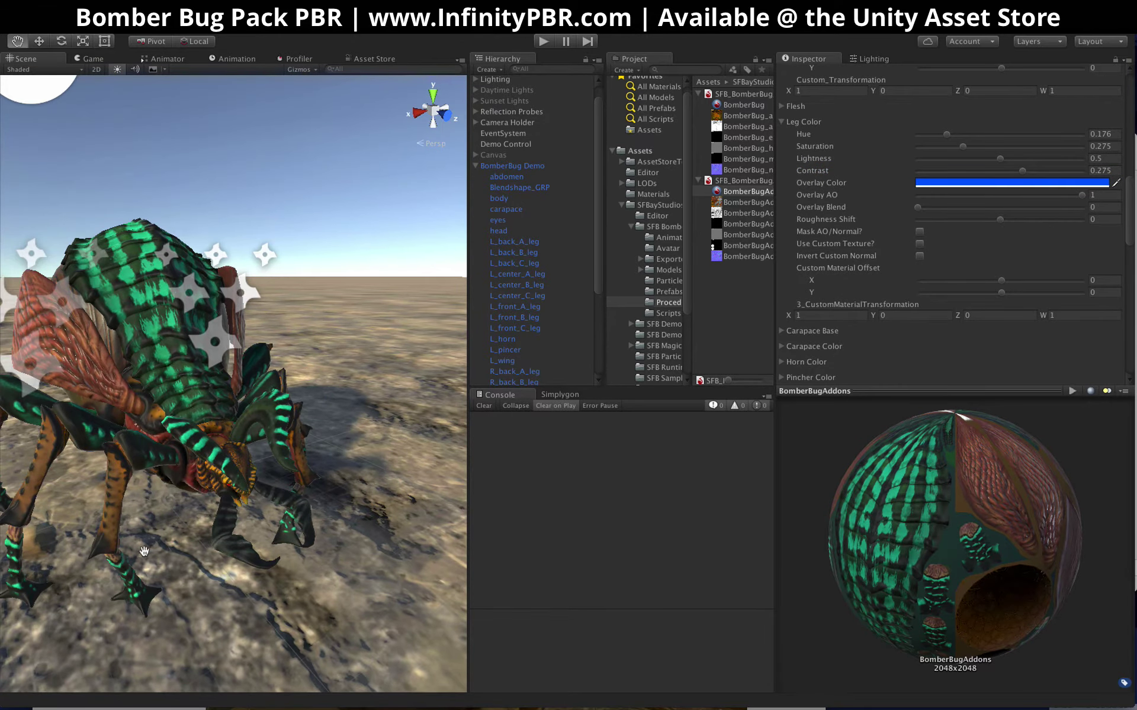
{"action": "scroll", "coordinate": [847, 225], "scroll_direction": "down", "scroll_amount": 9}
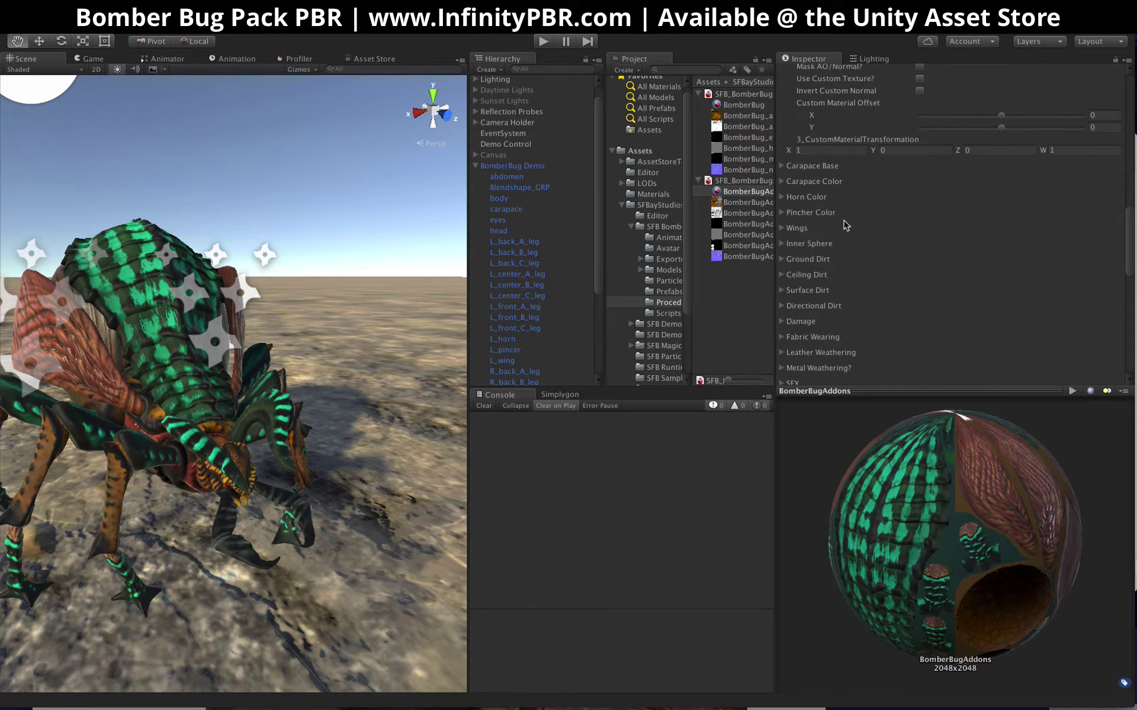
Step: Expand Horn Color, untick Match Leg Color?, and set the horn Hue to 0.802
{"action": "left_click", "coordinate": [782, 197]}
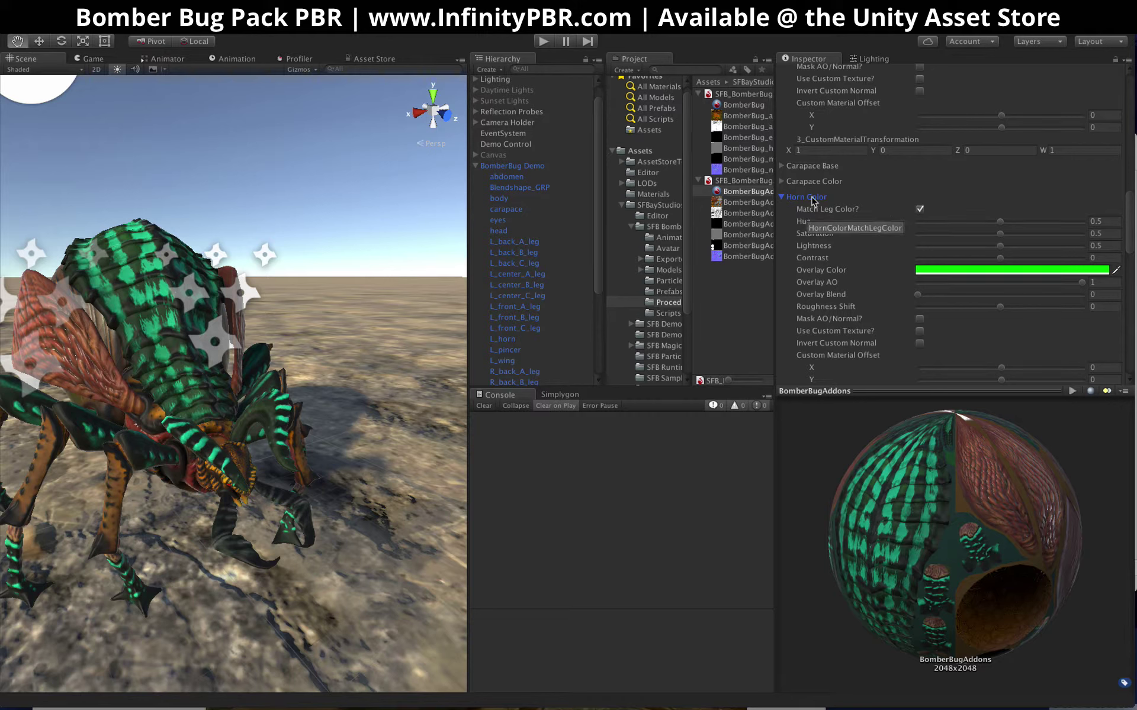
{"action": "scroll", "coordinate": [834, 237], "scroll_direction": "up", "scroll_amount": 5}
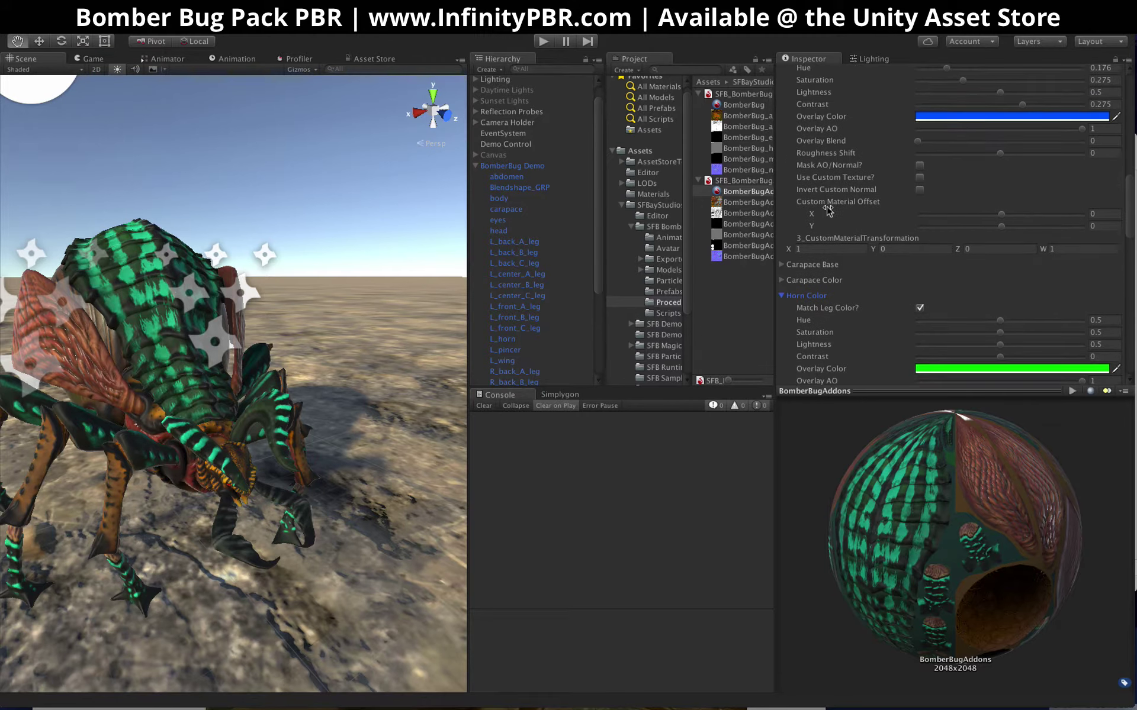
{"action": "scroll", "coordinate": [867, 264], "scroll_direction": "down", "scroll_amount": 3}
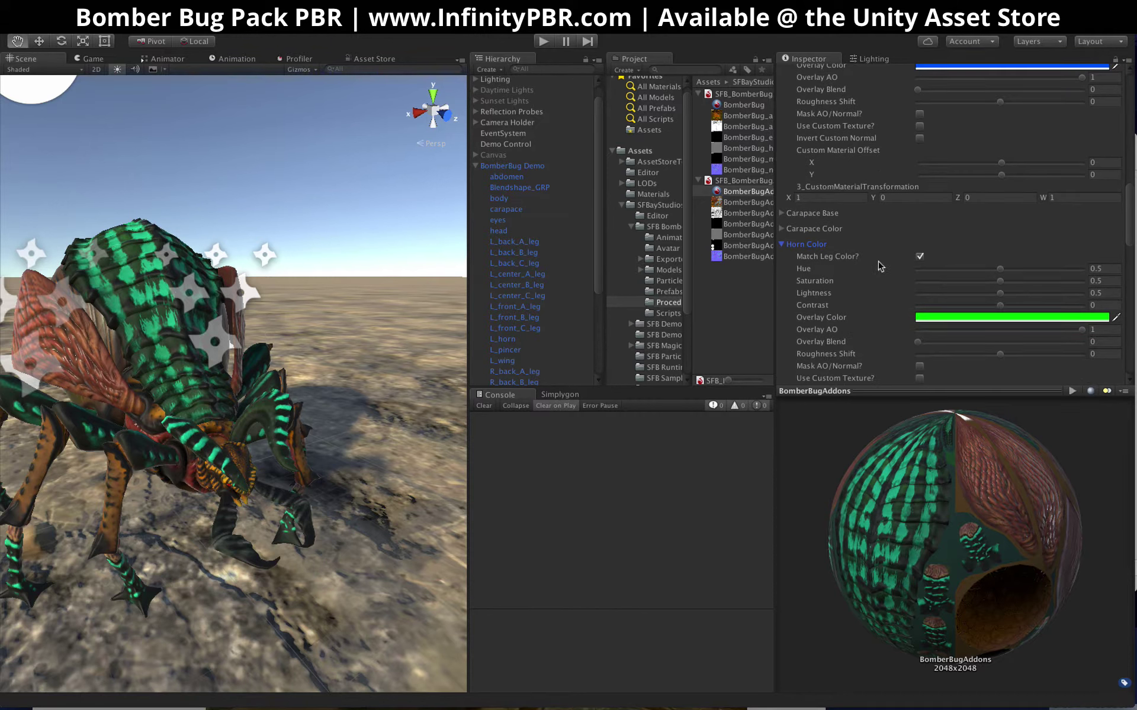
{"action": "left_click", "coordinate": [920, 257]}
{"action": "left_click", "coordinate": [1025, 270]}
{"action": "left_click", "coordinate": [1050, 270]}
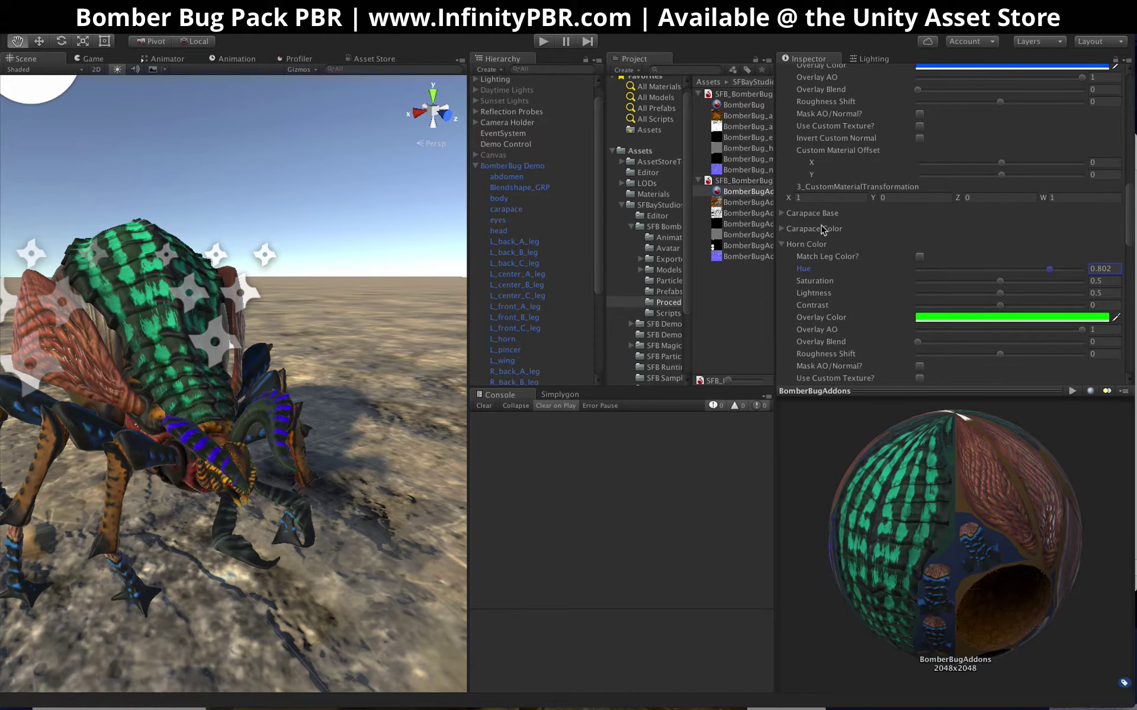
Step: Briefly expand and collapse the Pincher Color settings
{"action": "scroll", "coordinate": [826, 231], "scroll_direction": "down", "scroll_amount": 5}
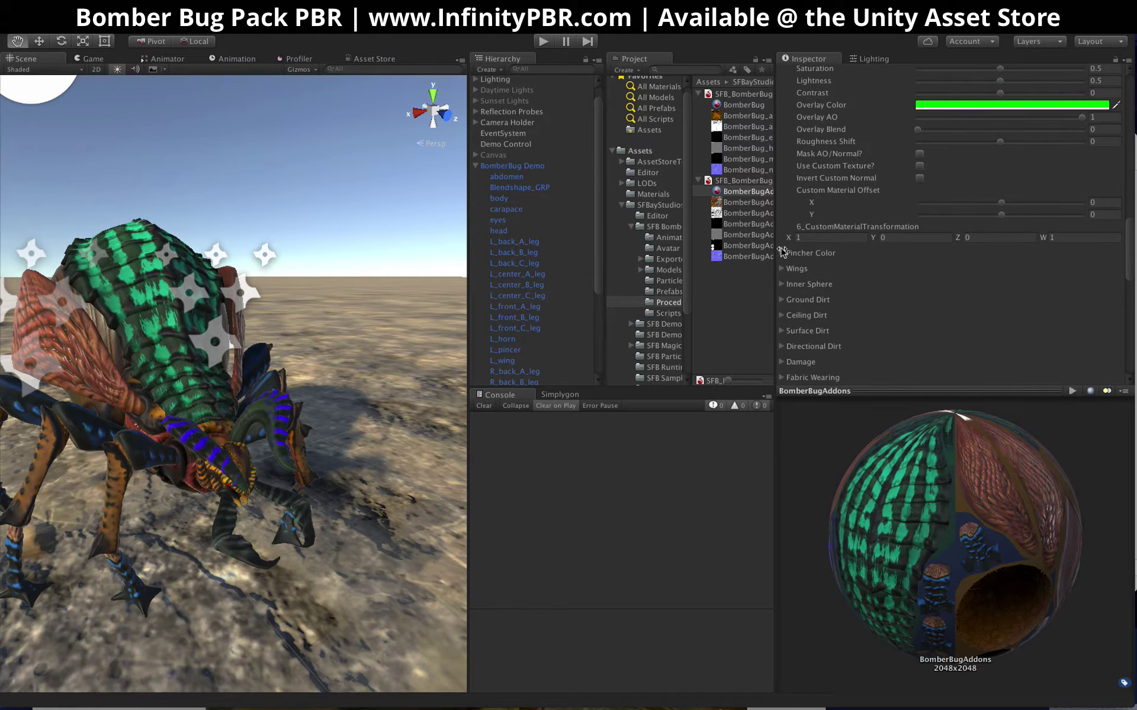
{"action": "left_click", "coordinate": [782, 253]}
{"action": "left_click", "coordinate": [782, 253]}
{"action": "scroll", "coordinate": [784, 256], "scroll_direction": "up", "scroll_amount": 5}
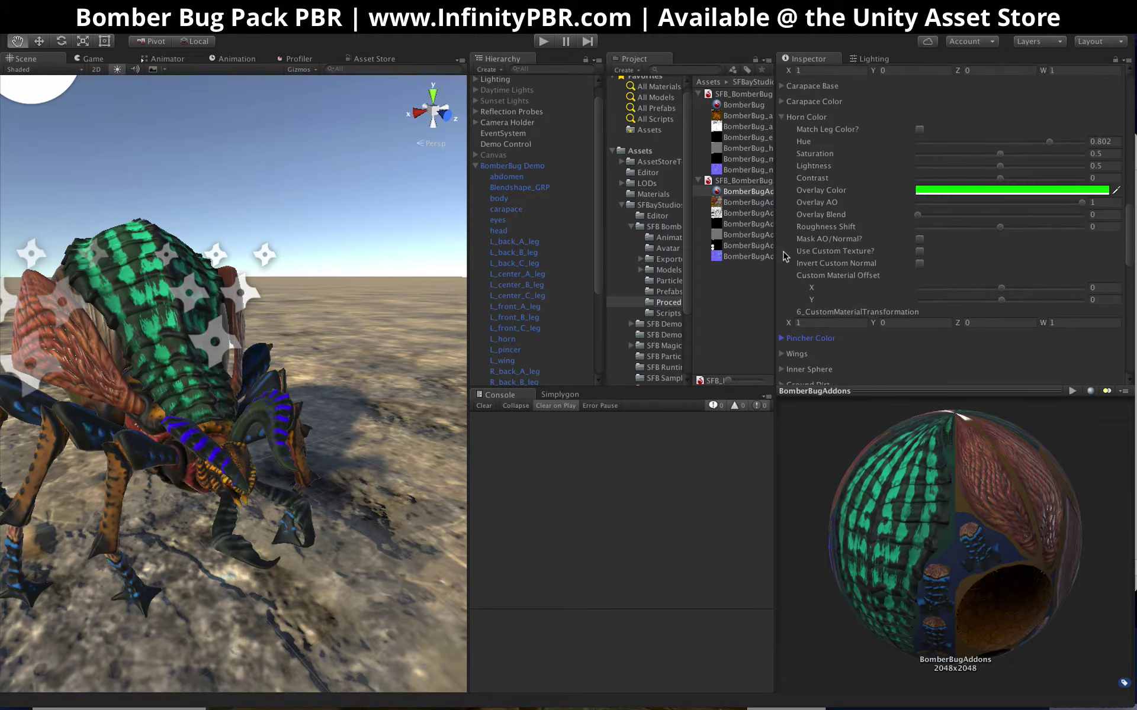
Step: Set Fuzziness to 0.776 for Leg Color and 0.653 for Horn Color
{"action": "scroll", "coordinate": [826, 279], "scroll_direction": "down", "scroll_amount": 10}
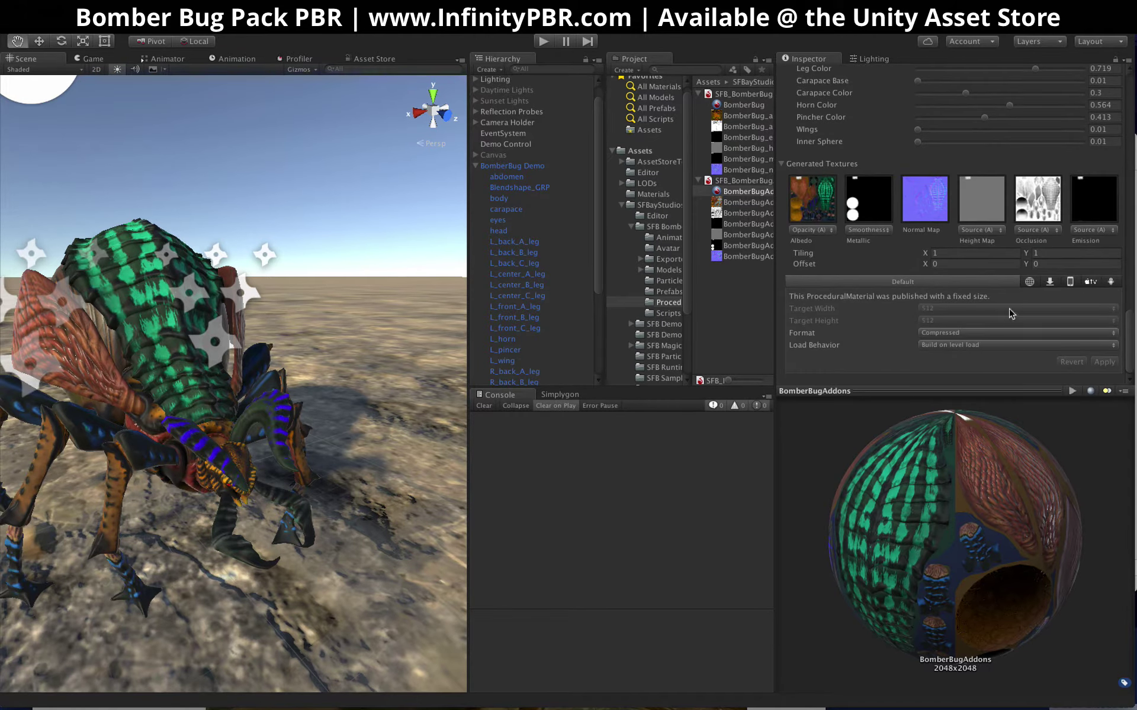
{"action": "scroll", "coordinate": [1012, 314], "scroll_direction": "up", "scroll_amount": 4}
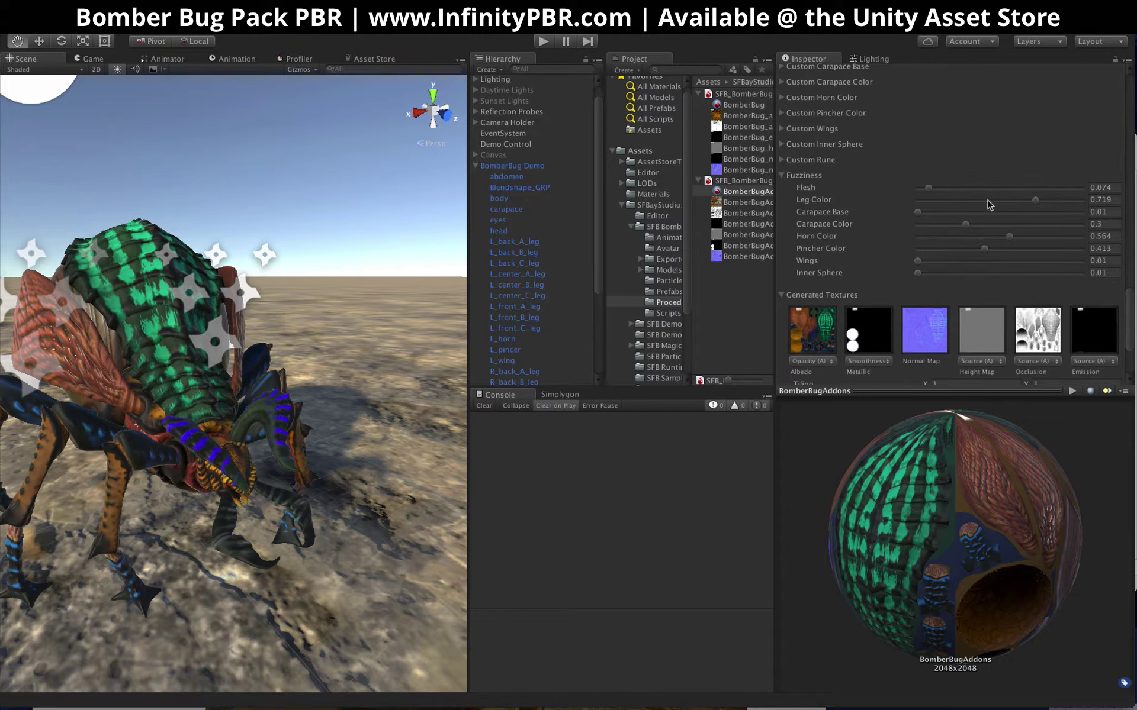
{"action": "left_click_drag", "start_coordinate": [988, 202], "coordinate": [1045, 201]}
{"action": "left_click_drag", "start_coordinate": [953, 236], "coordinate": [1076, 240]}
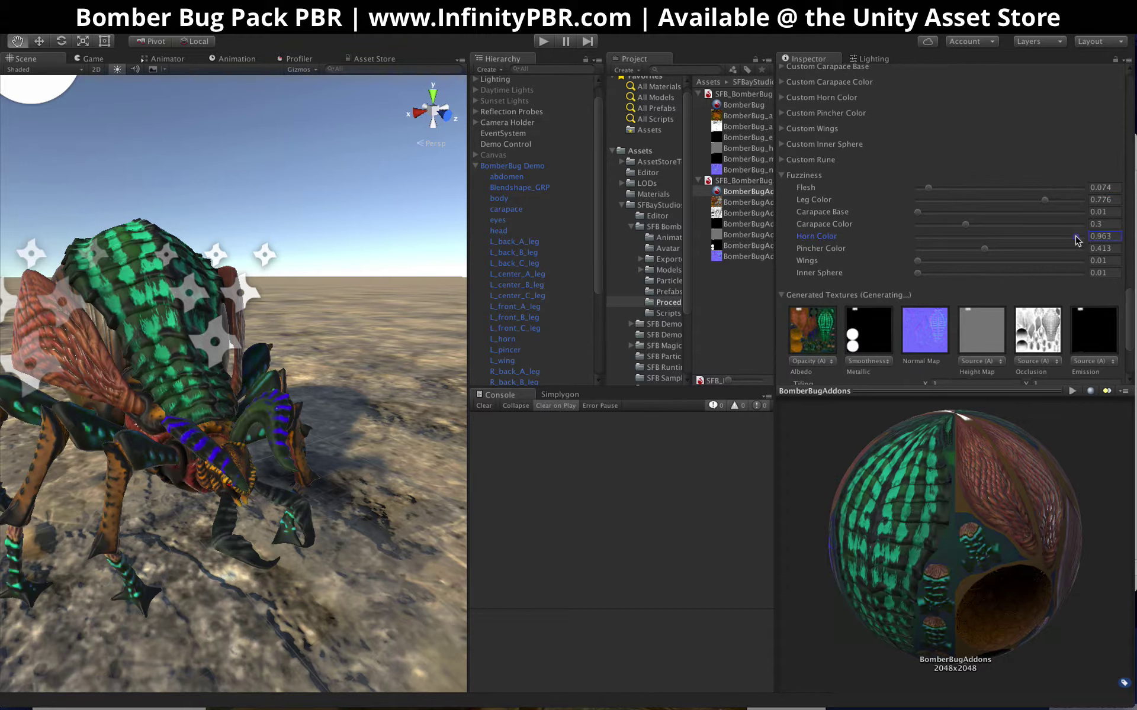
{"action": "left_click", "coordinate": [1034, 239]}
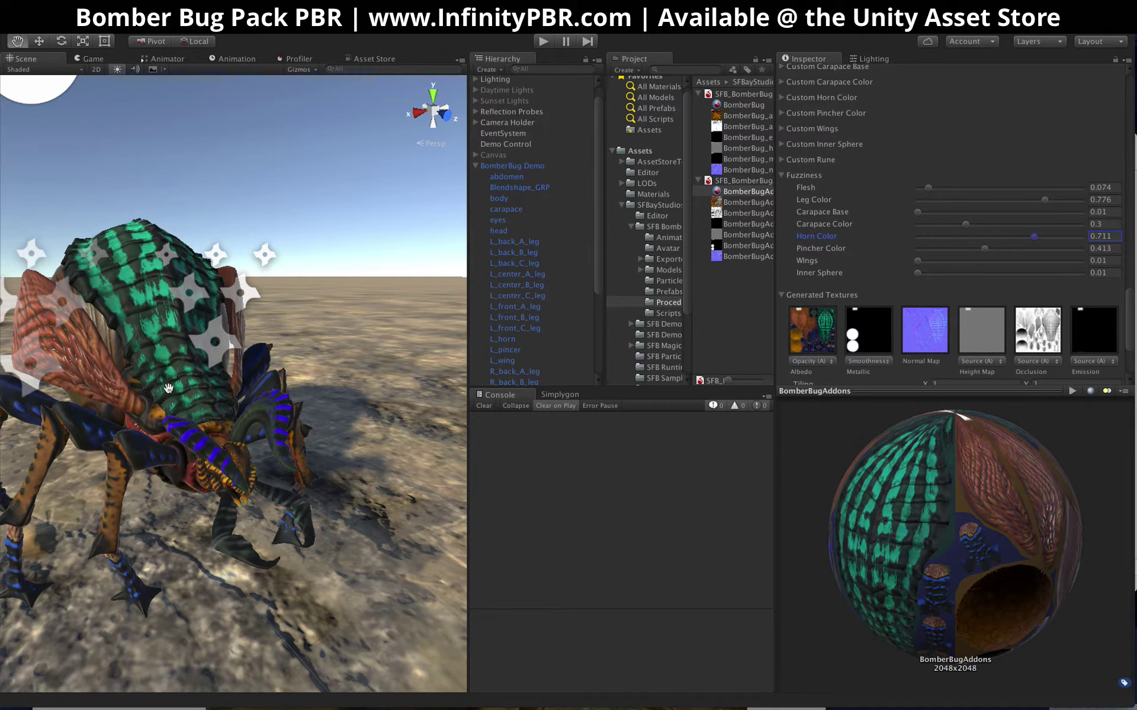
{"action": "scroll", "coordinate": [169, 388], "scroll_direction": "up", "scroll_amount": 2}
{"action": "left_click_drag", "start_coordinate": [168, 388], "coordinate": [296, 373], "text": "alt"}
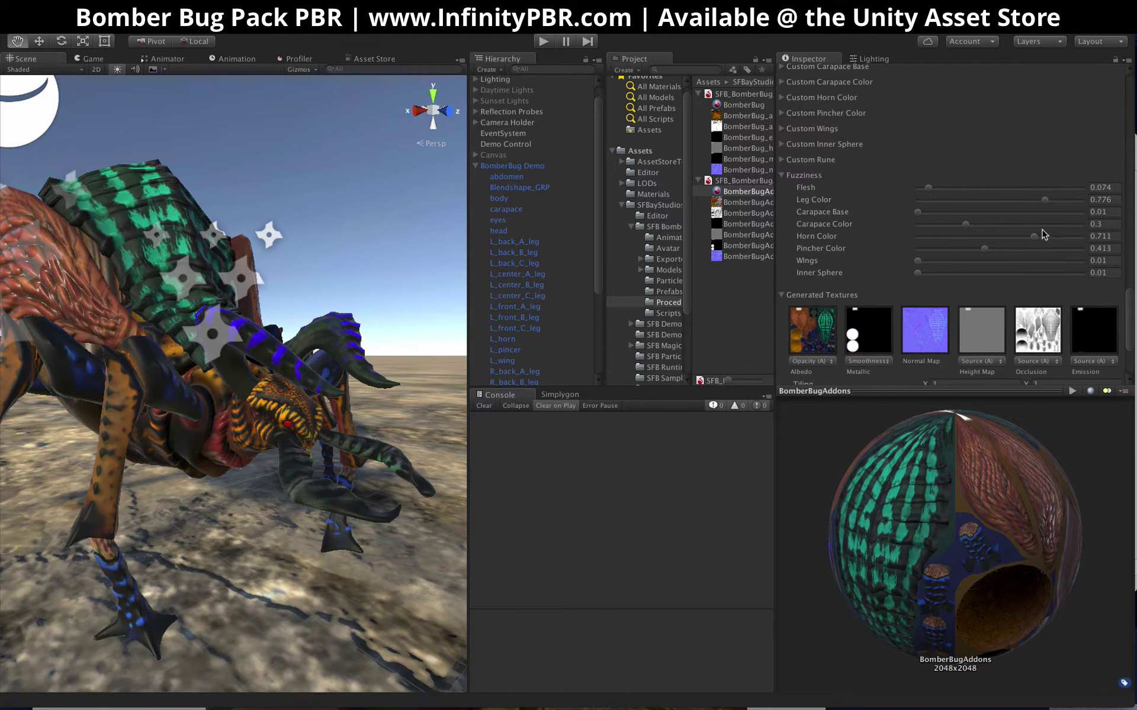
{"action": "left_click", "coordinate": [943, 237]}
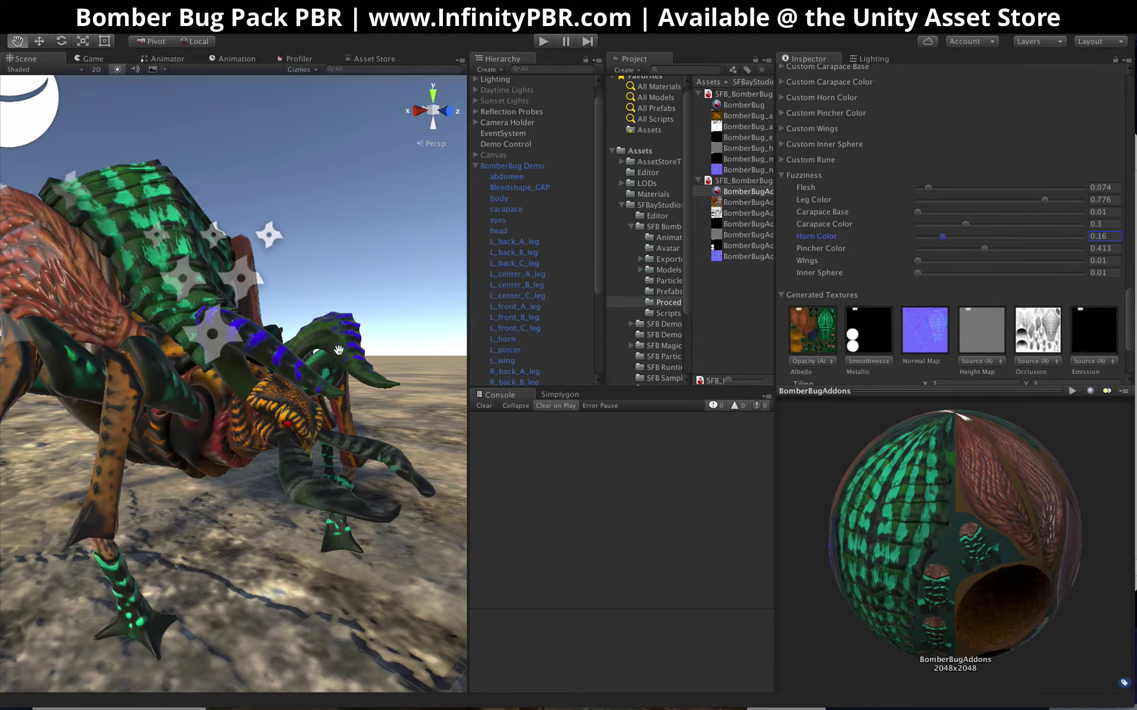
{"action": "scroll", "coordinate": [345, 337], "scroll_direction": "up", "scroll_amount": 2}
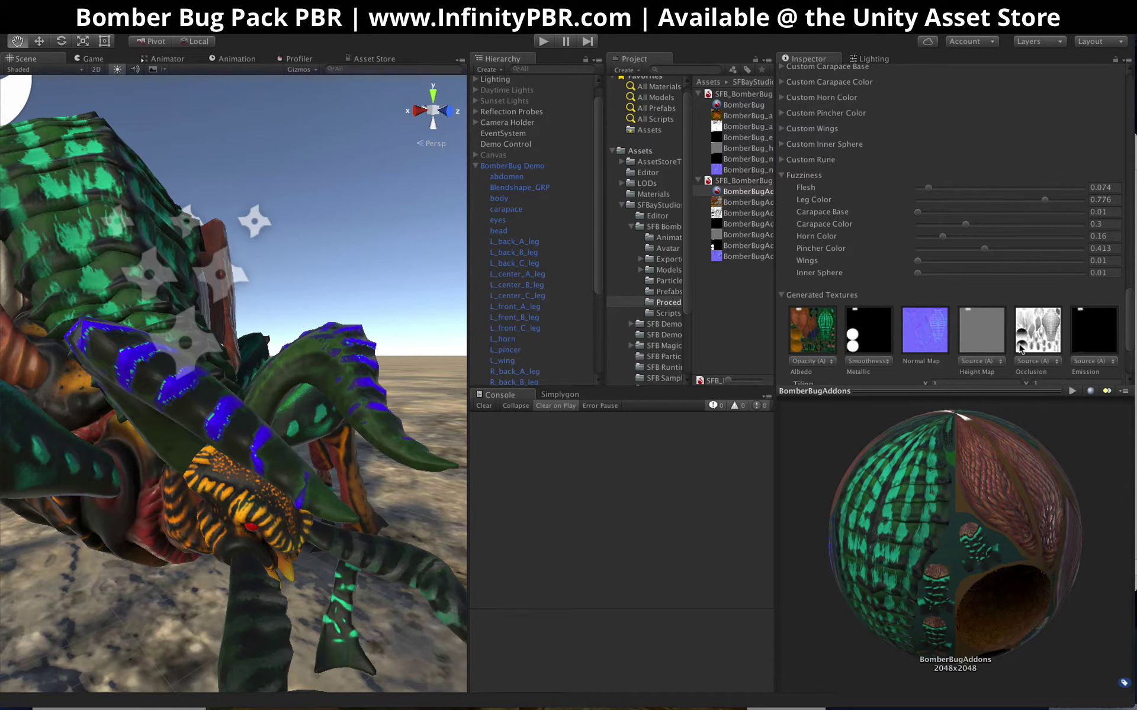
{"action": "left_click", "coordinate": [1024, 236]}
Step: Orbit the Scene camera down to a low front angle on the Bomber Bug
{"action": "scroll", "coordinate": [197, 398], "scroll_direction": "down", "scroll_amount": 2}
{"action": "scroll", "coordinate": [197, 398], "scroll_direction": "down", "scroll_amount": 5}
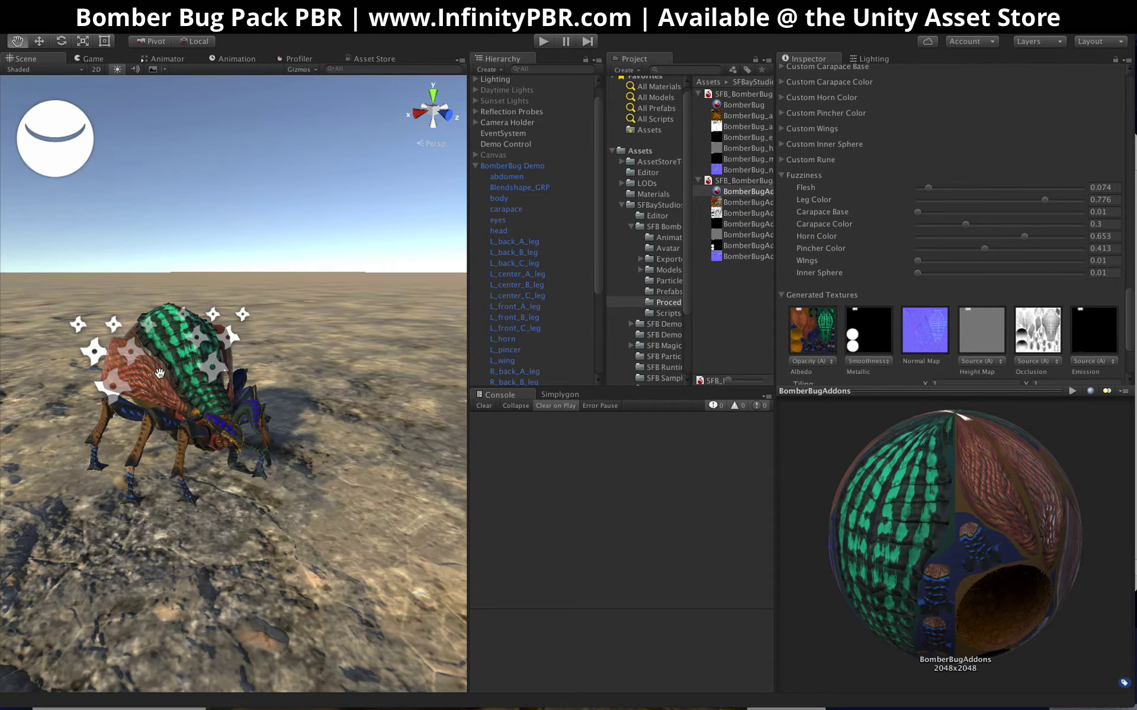
{"action": "scroll", "coordinate": [160, 373], "scroll_direction": "up", "scroll_amount": 3}
{"action": "left_click_drag", "start_coordinate": [160, 373], "coordinate": [158, 490], "text": "alt"}
{"action": "scroll", "coordinate": [214, 401], "scroll_direction": "down", "scroll_amount": 4}
{"action": "scroll", "coordinate": [215, 401], "scroll_direction": "up", "scroll_amount": 5}
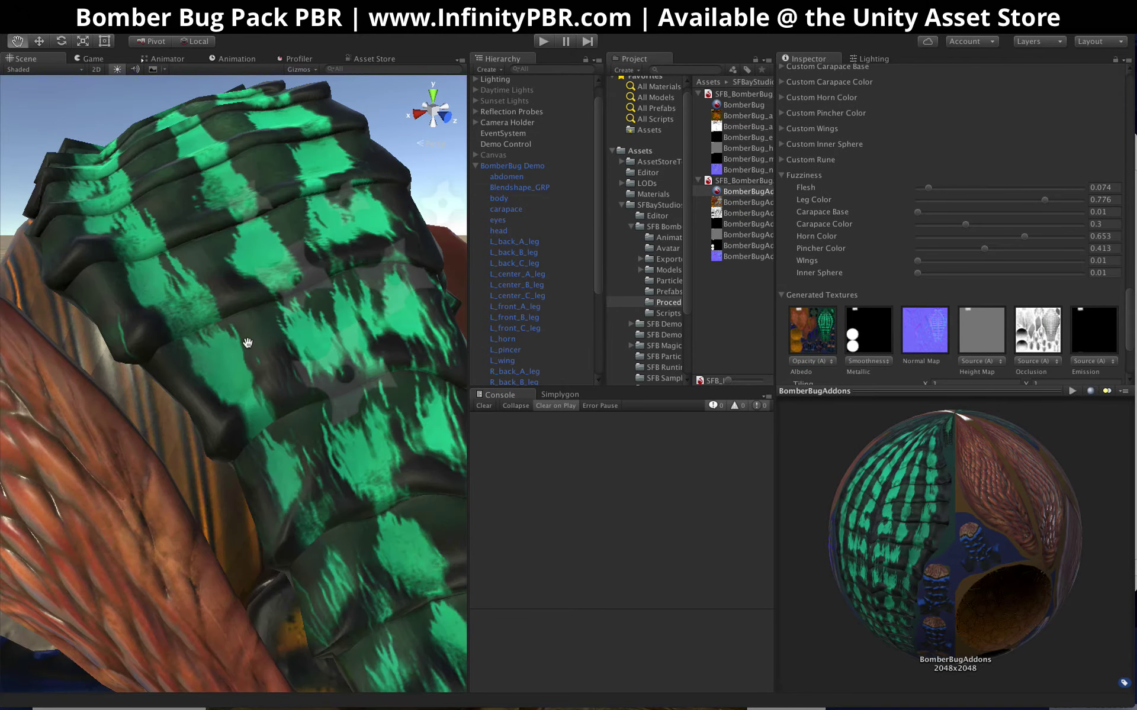
{"action": "scroll", "coordinate": [283, 445], "scroll_direction": "down", "scroll_amount": 3}
{"action": "left_click_drag", "start_coordinate": [283, 445], "coordinate": [172, 396], "text": "alt"}
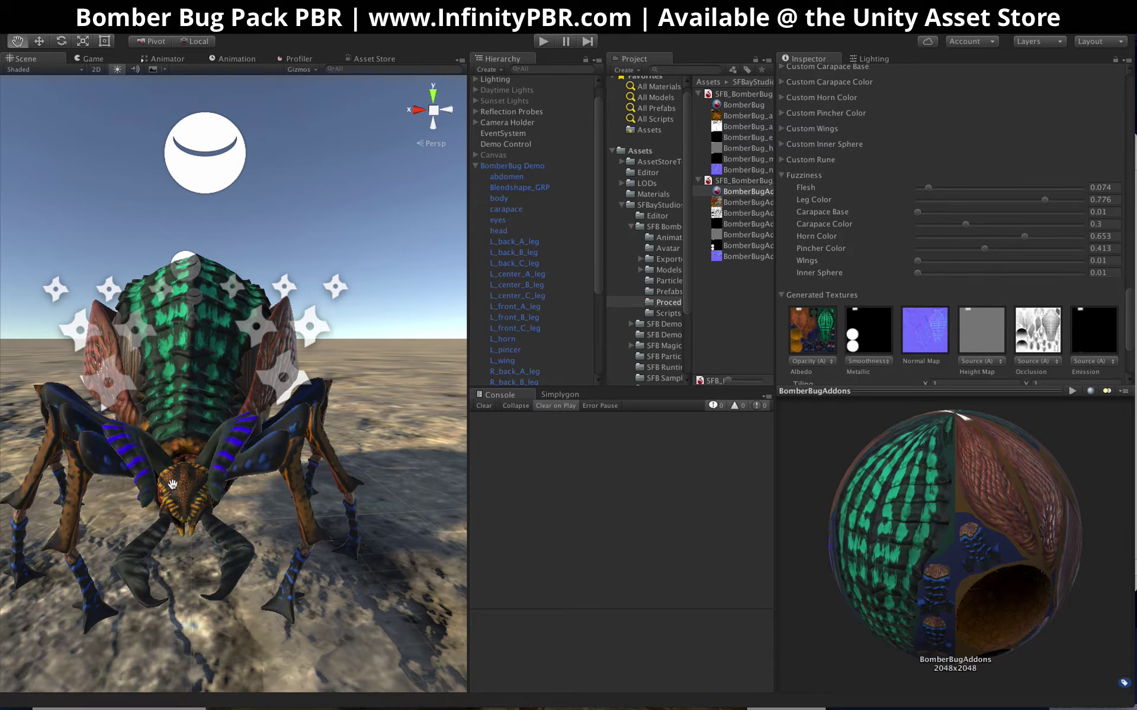
{"action": "left_click_drag", "start_coordinate": [172, 484], "coordinate": [242, 486], "text": "alt"}
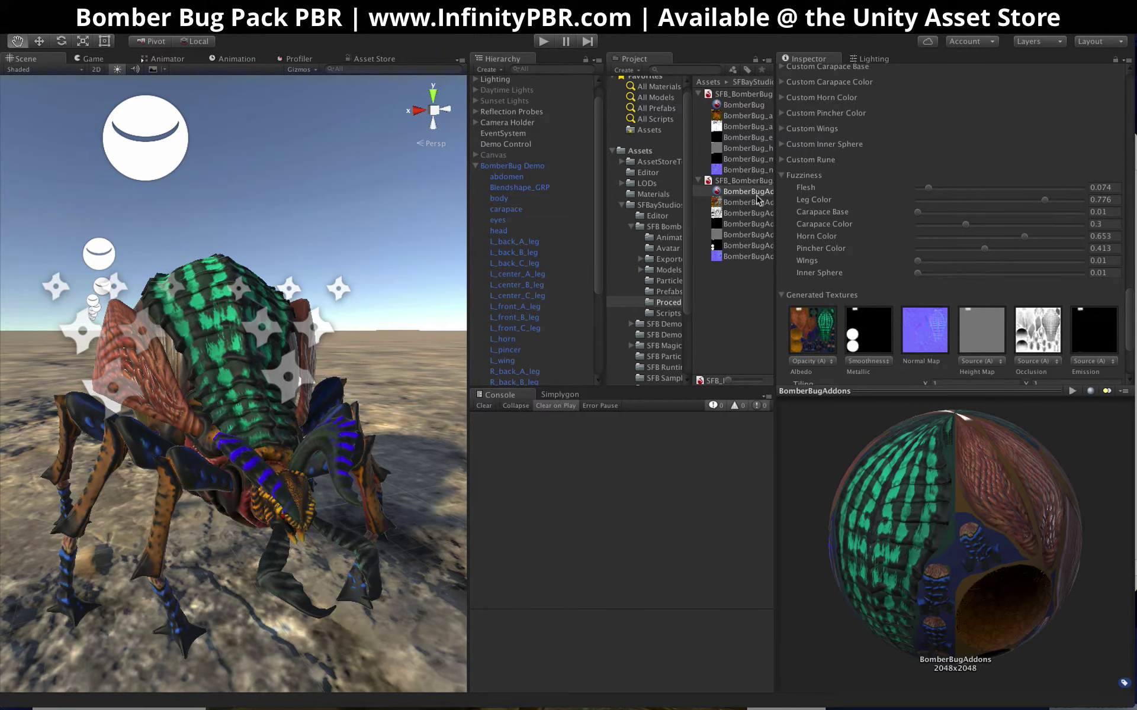
Step: Tick Match Leg Color? under Horn Color so the horn stripes turn teal-green
{"action": "scroll", "coordinate": [916, 254], "scroll_direction": "up", "scroll_amount": 6}
{"action": "scroll", "coordinate": [916, 254], "scroll_direction": "down", "scroll_amount": 9}
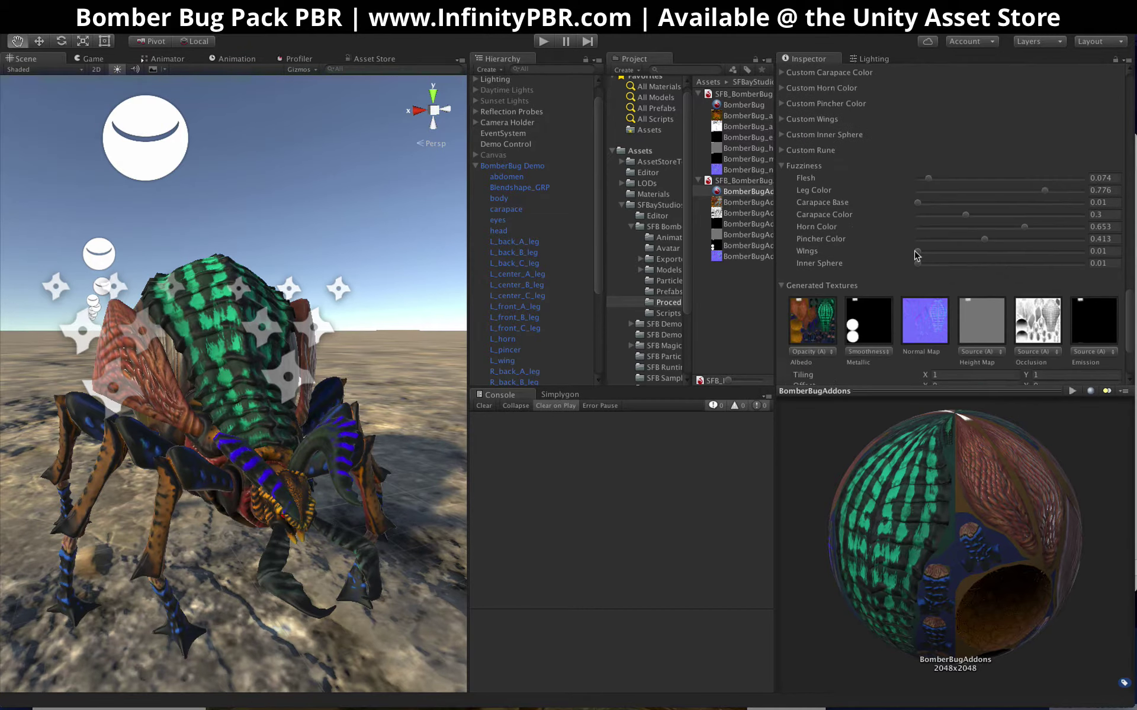
{"action": "scroll", "coordinate": [971, 148], "scroll_direction": "up", "scroll_amount": 10}
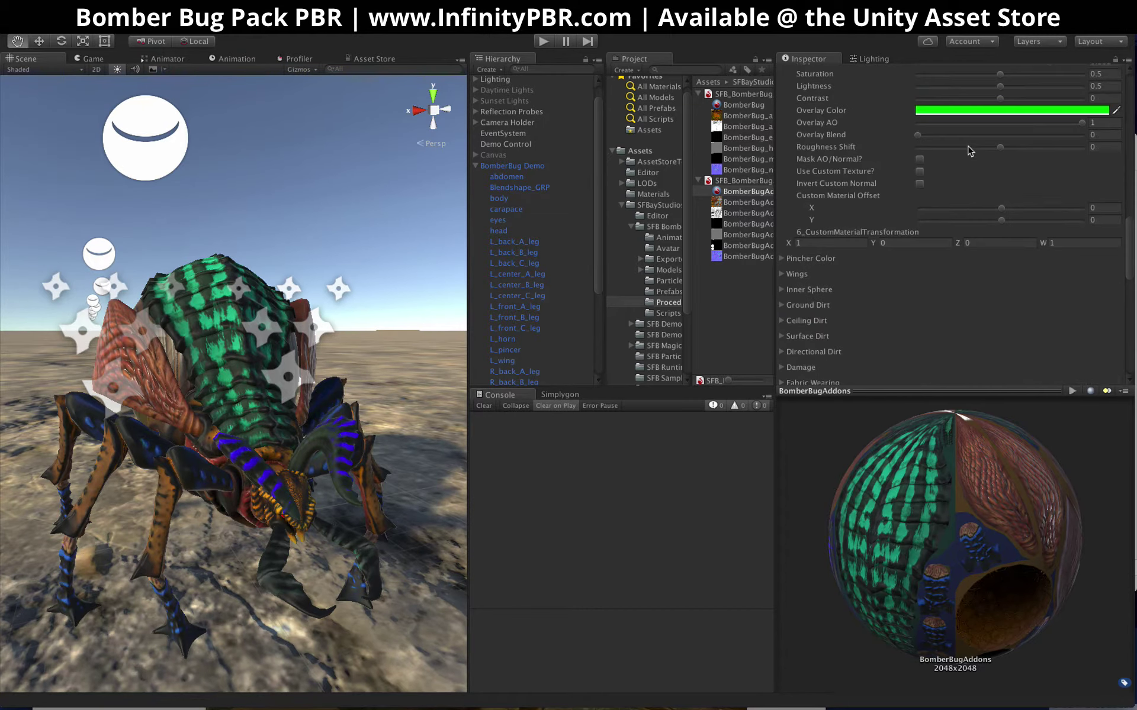
{"action": "scroll", "coordinate": [821, 290], "scroll_direction": "up", "scroll_amount": 8}
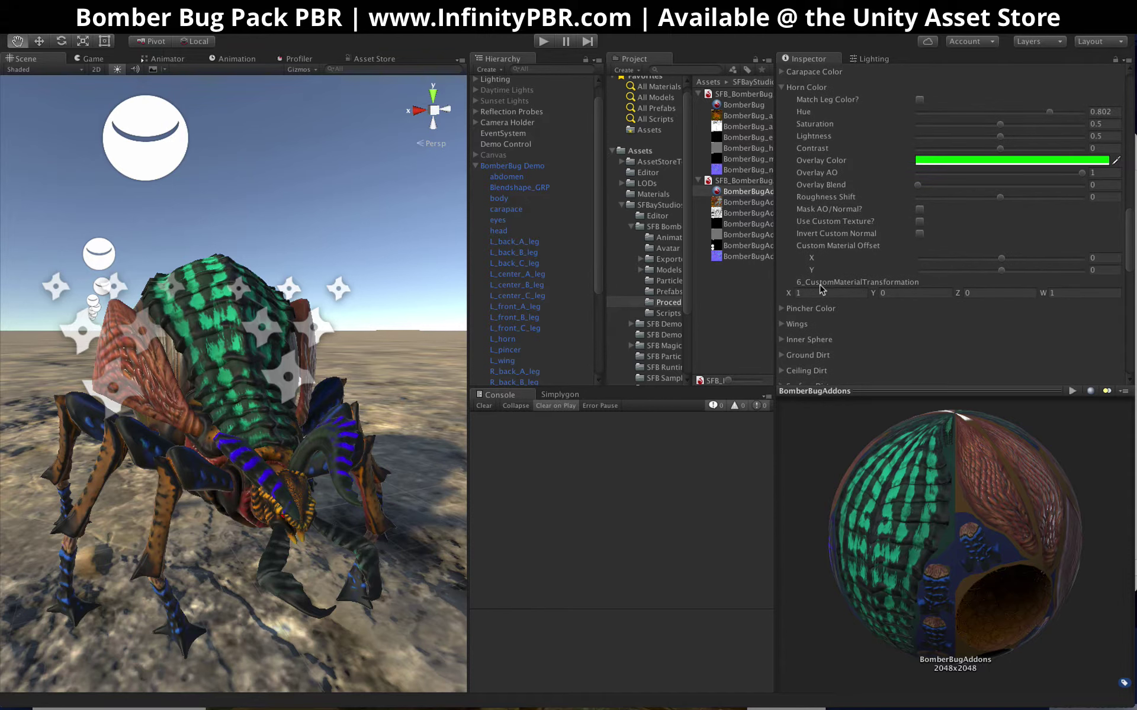
{"action": "left_click", "coordinate": [919, 160]}
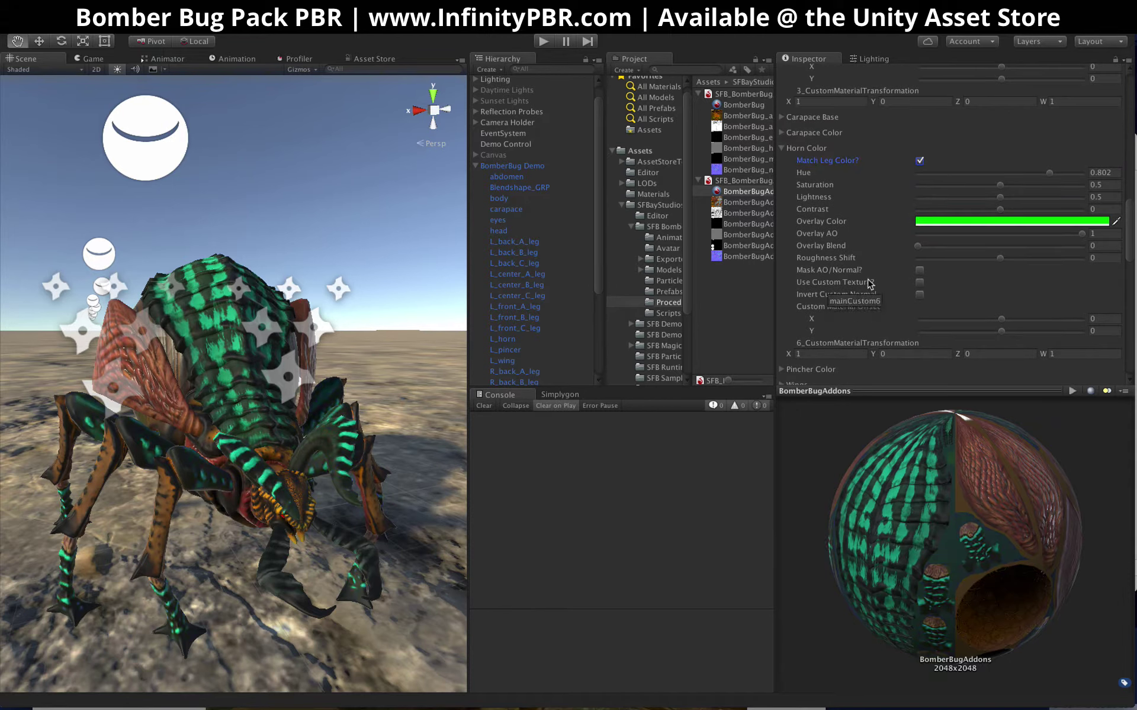
Step: Collapse the Horn Color and Leg Color foldouts in the Inspector
{"action": "scroll", "coordinate": [855, 230], "scroll_direction": "up", "scroll_amount": 3}
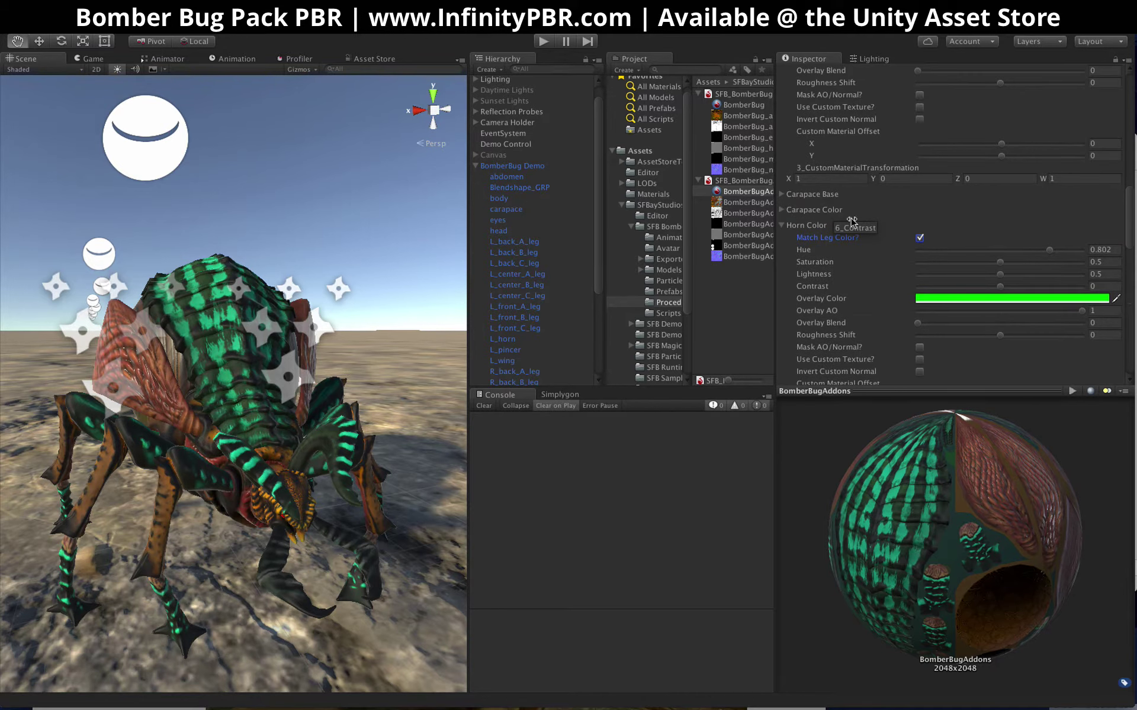
{"action": "left_click", "coordinate": [783, 226]}
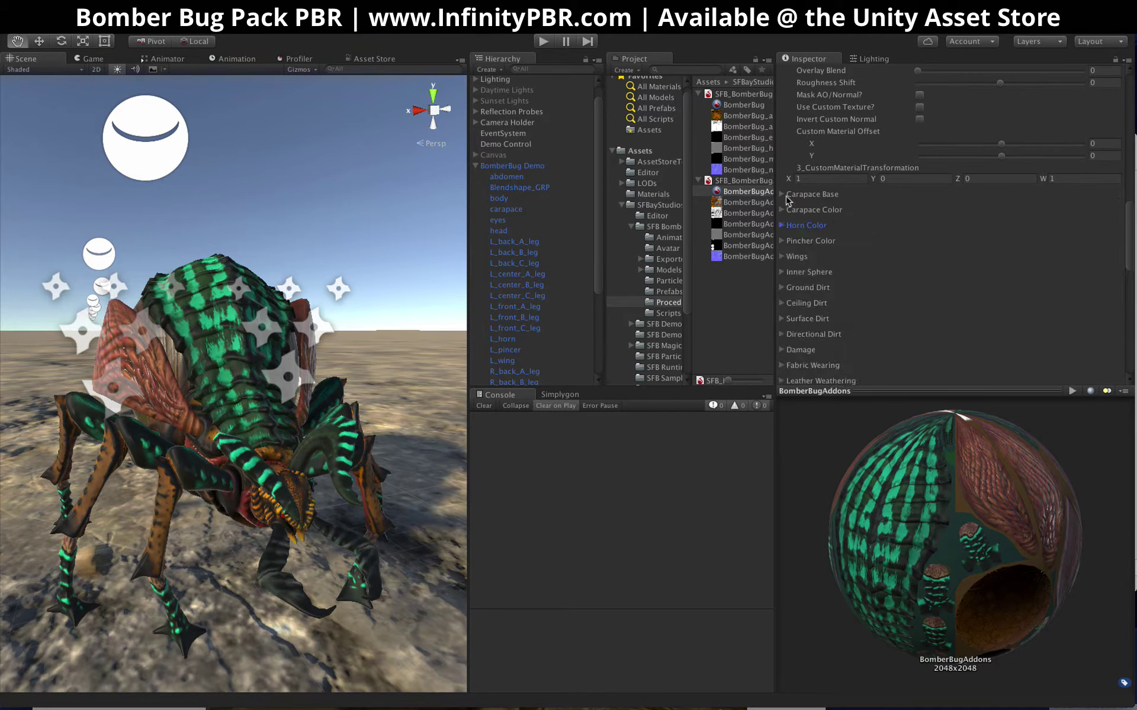
{"action": "scroll", "coordinate": [787, 213], "scroll_direction": "down", "scroll_amount": 5}
{"action": "scroll", "coordinate": [787, 178], "scroll_direction": "up", "scroll_amount": 12}
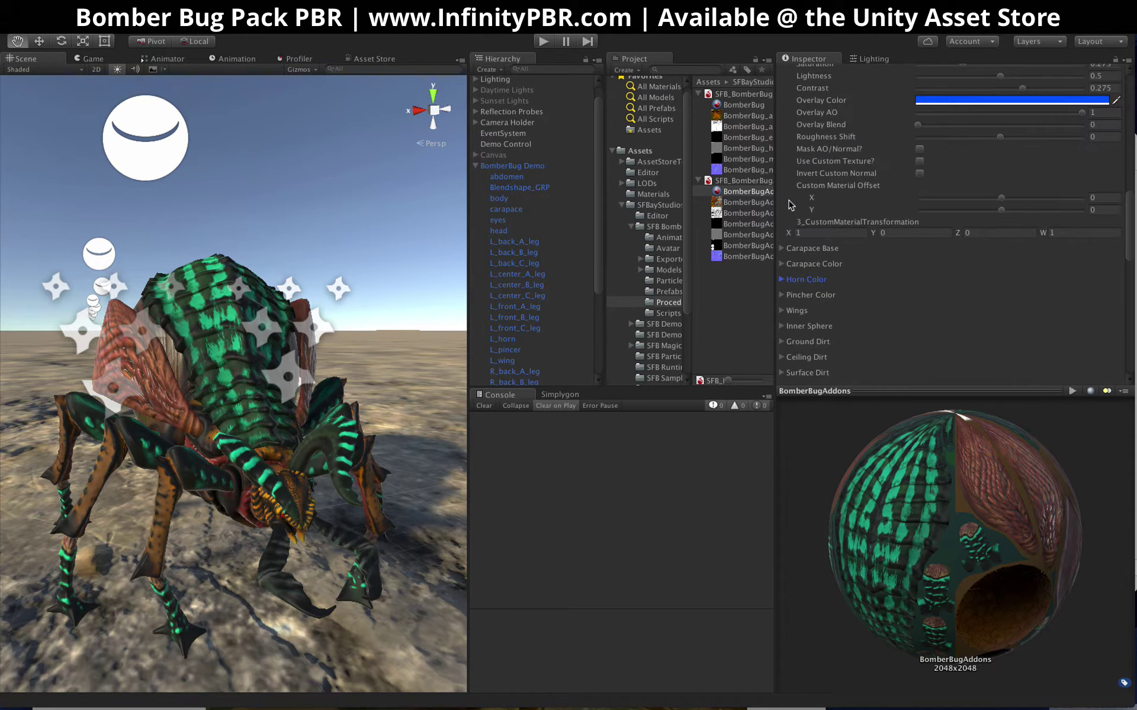
{"action": "left_click", "coordinate": [782, 176]}
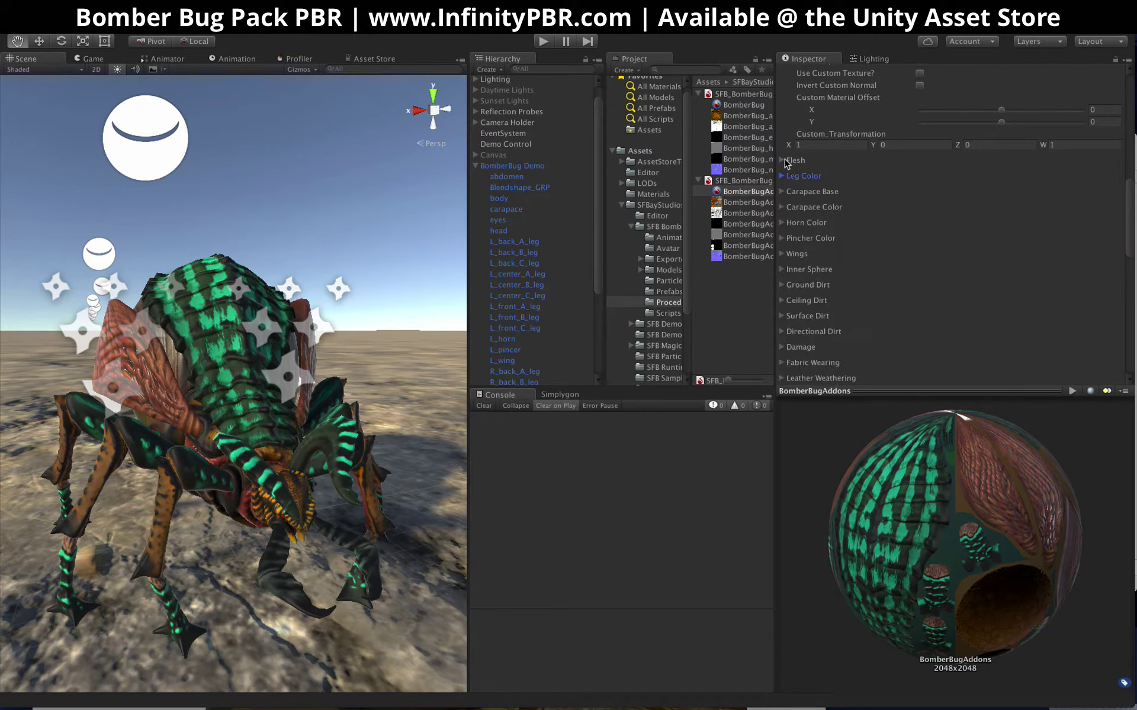
Step: Snap the Scene view to a straight front view and collapse the Base foldout
{"action": "scroll", "coordinate": [785, 165], "scroll_direction": "up", "scroll_amount": 3}
{"action": "scroll", "coordinate": [237, 495], "scroll_direction": "up", "scroll_amount": 3}
{"action": "scroll", "coordinate": [237, 495], "scroll_direction": "down", "scroll_amount": 3}
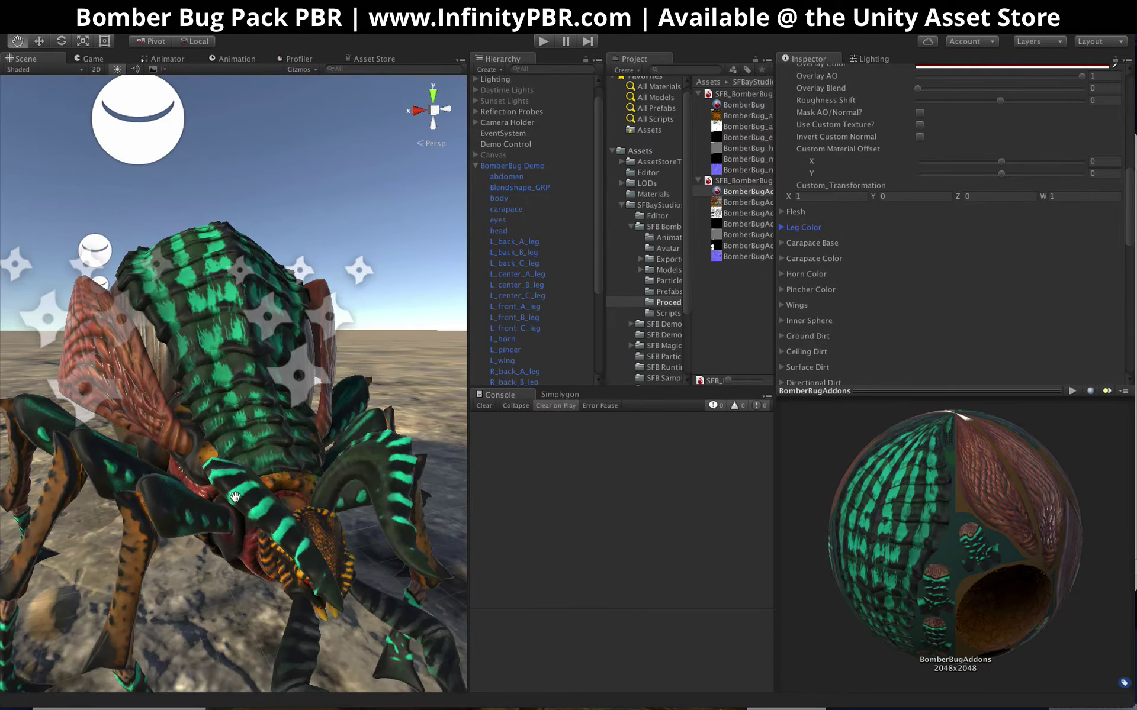
{"action": "left_click_drag", "start_coordinate": [237, 495], "coordinate": [345, 456], "text": "alt"}
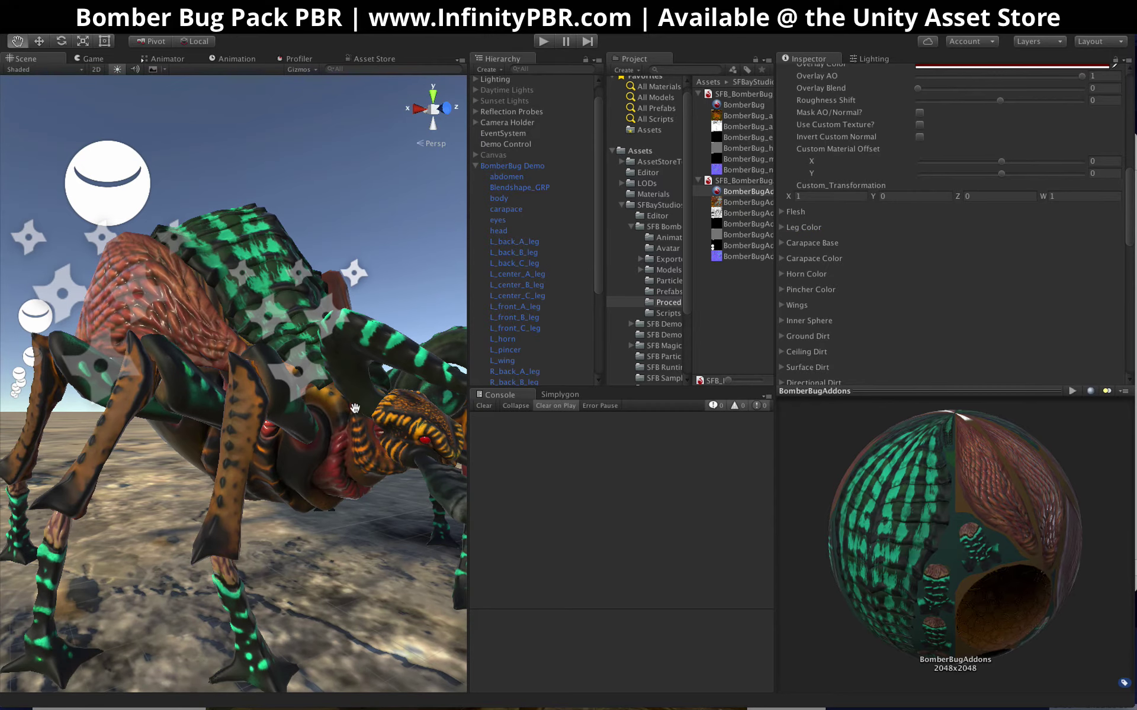
{"action": "left_click", "coordinate": [445, 107]}
{"action": "scroll", "coordinate": [844, 157], "scroll_direction": "up", "scroll_amount": 5}
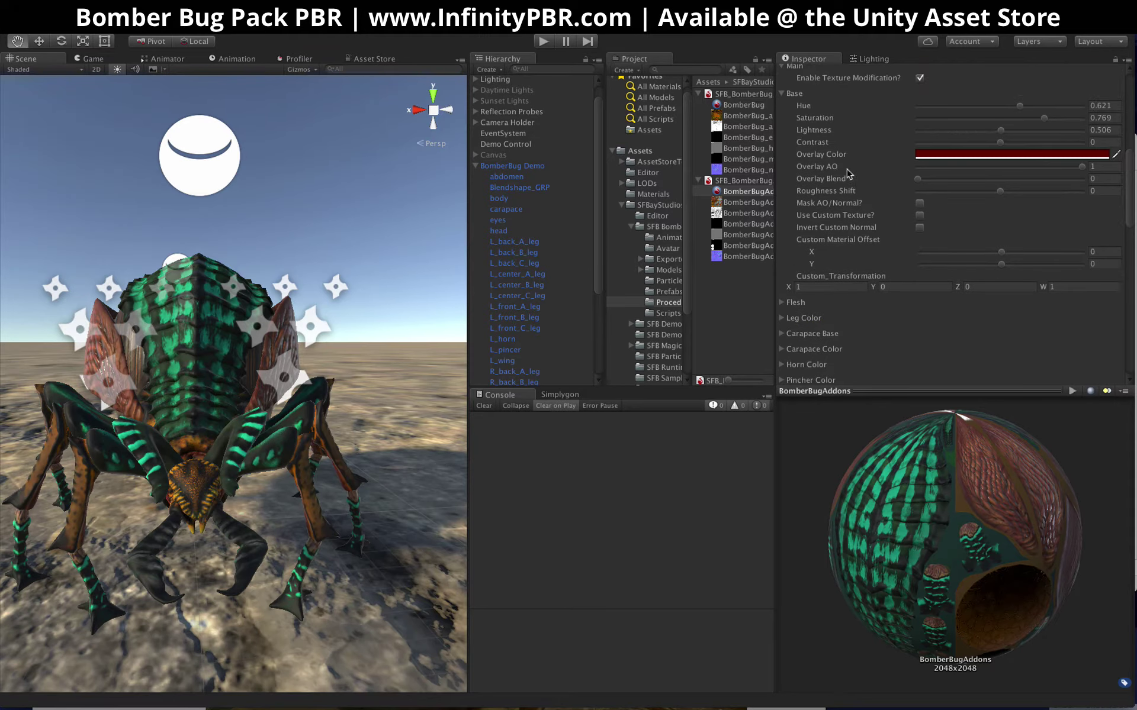
{"action": "left_click", "coordinate": [782, 97]}
{"action": "scroll", "coordinate": [857, 249], "scroll_direction": "down", "scroll_amount": 3}
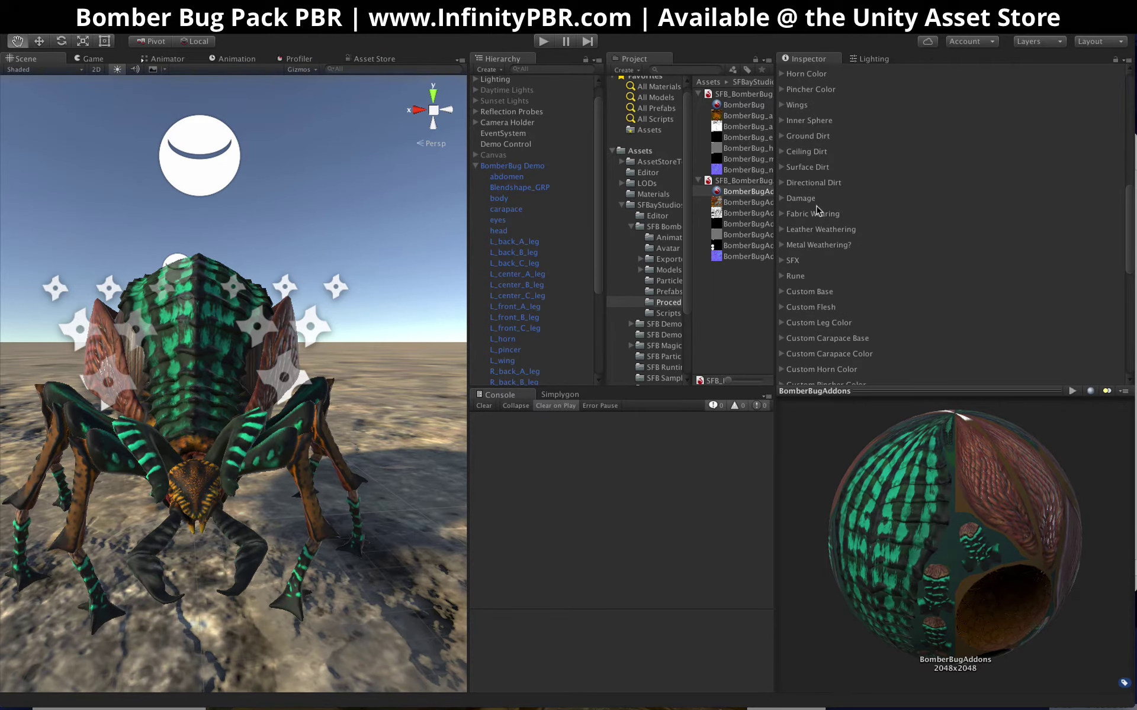
Step: Enable Ground Dirt in bright green, with an initial Height of 0.481
{"action": "left_click", "coordinate": [782, 136]}
{"action": "left_click", "coordinate": [1011, 197]}
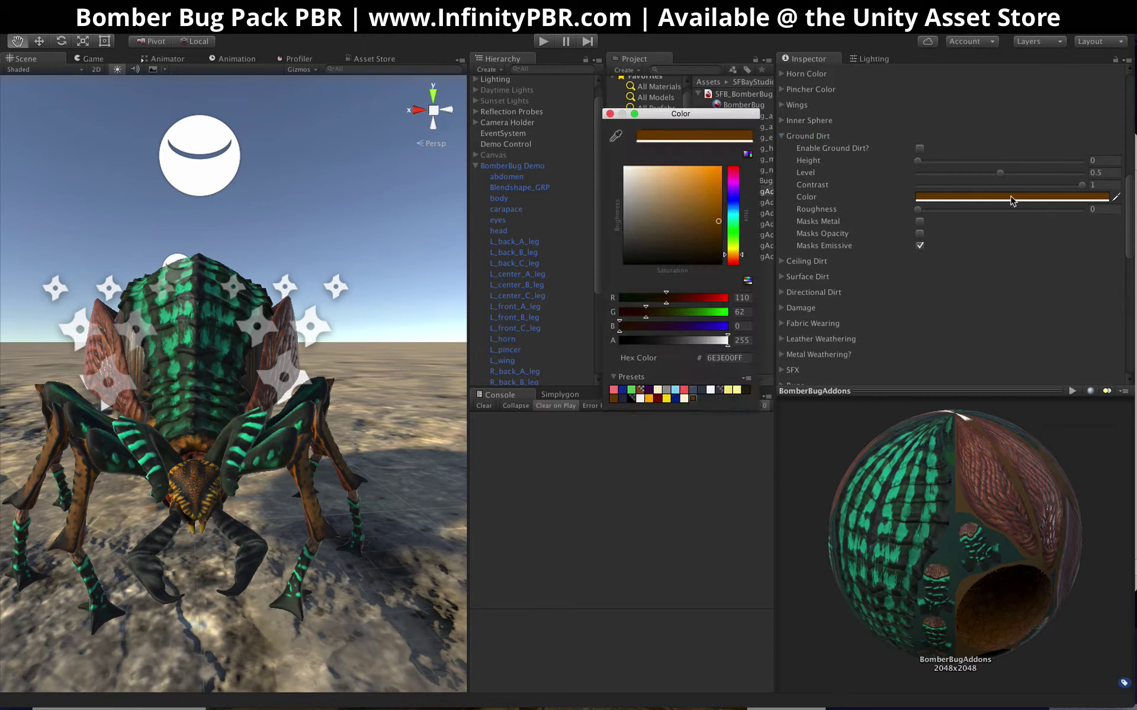
{"action": "left_click", "coordinate": [733, 234]}
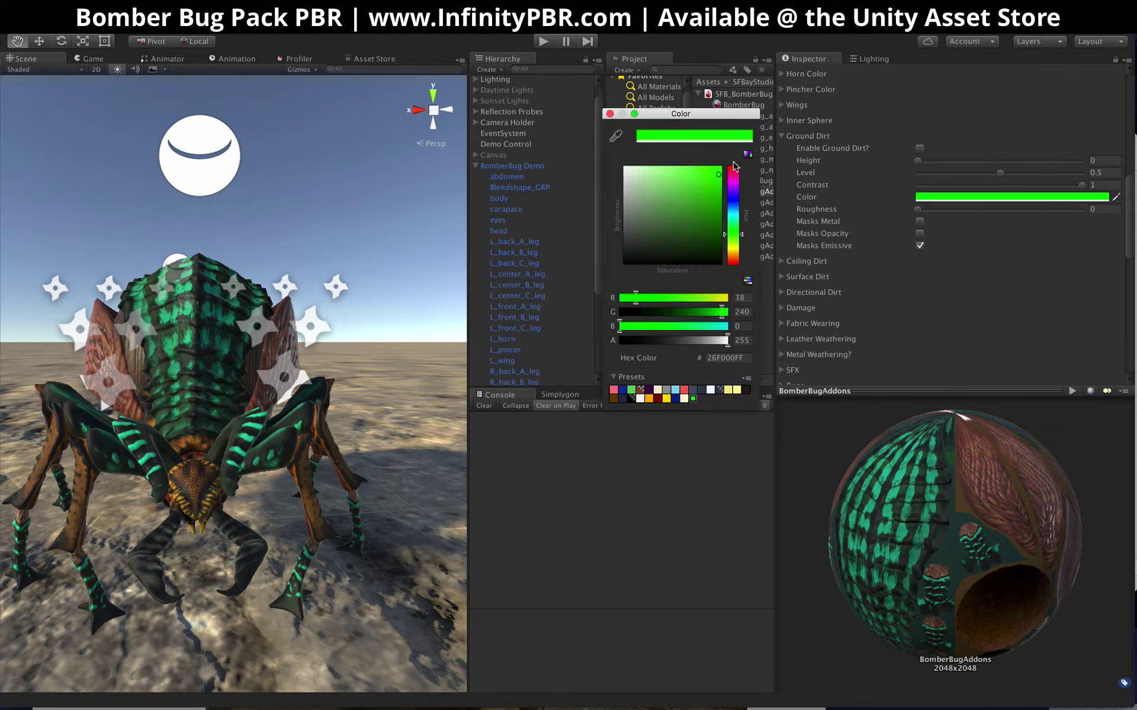
{"action": "left_click", "coordinate": [610, 113]}
{"action": "left_click", "coordinate": [998, 161]}
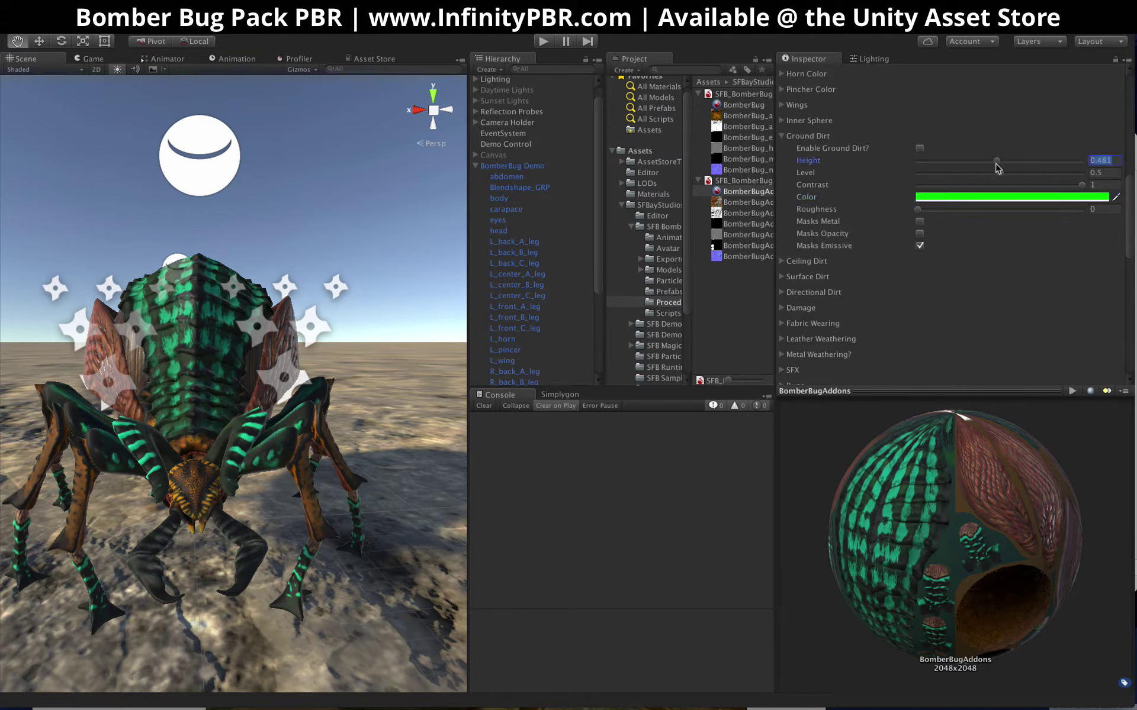
{"action": "left_click", "coordinate": [920, 148]}
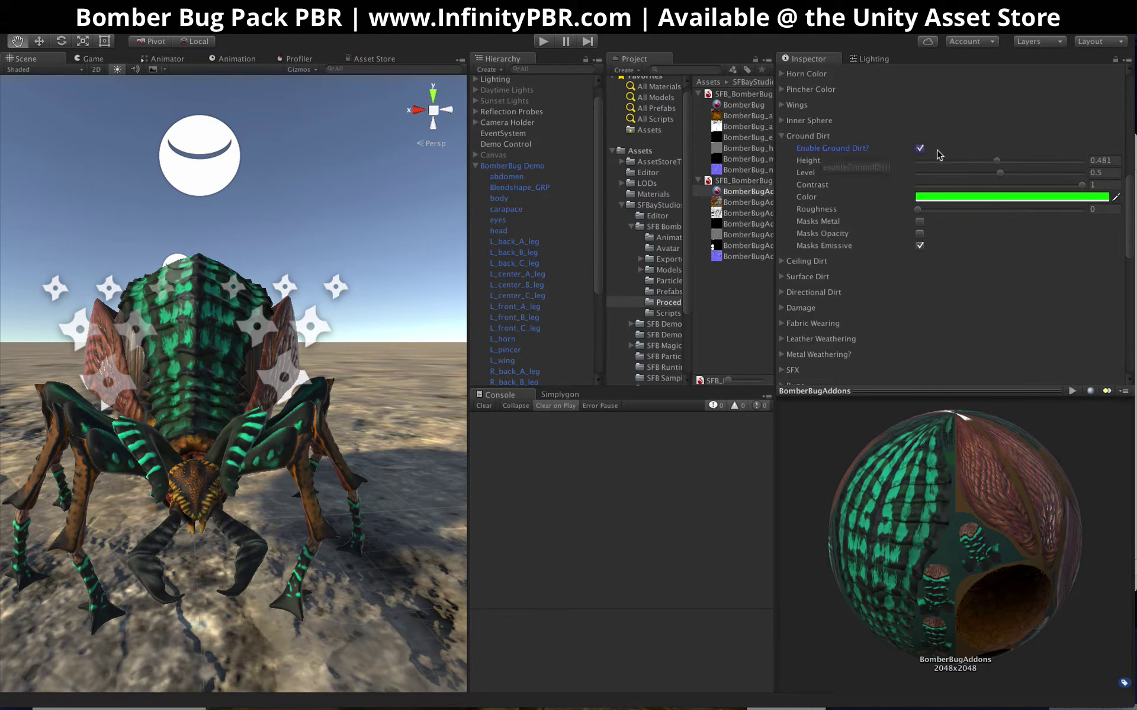
Step: Try a ground dirt Height of about 0.6, then settle on 0.234 so mainly the feet turn green
{"action": "scroll", "coordinate": [193, 439], "scroll_direction": "down", "scroll_amount": 2}
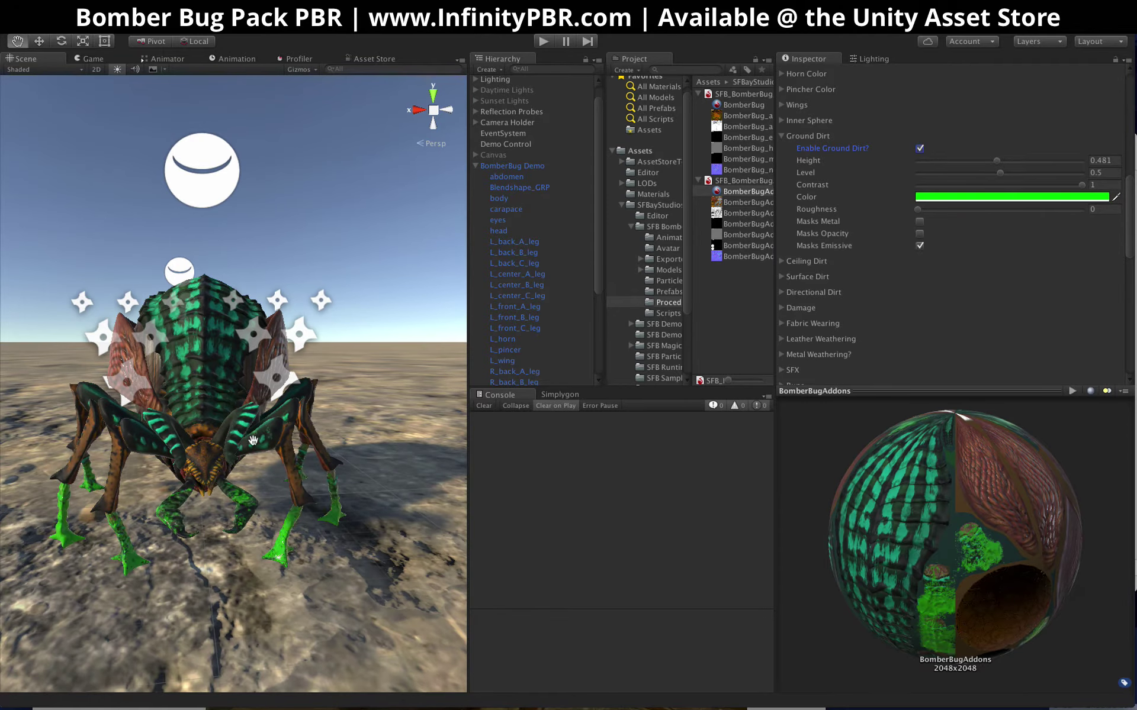
{"action": "left_click_drag", "start_coordinate": [193, 438], "coordinate": [124, 440], "text": "alt"}
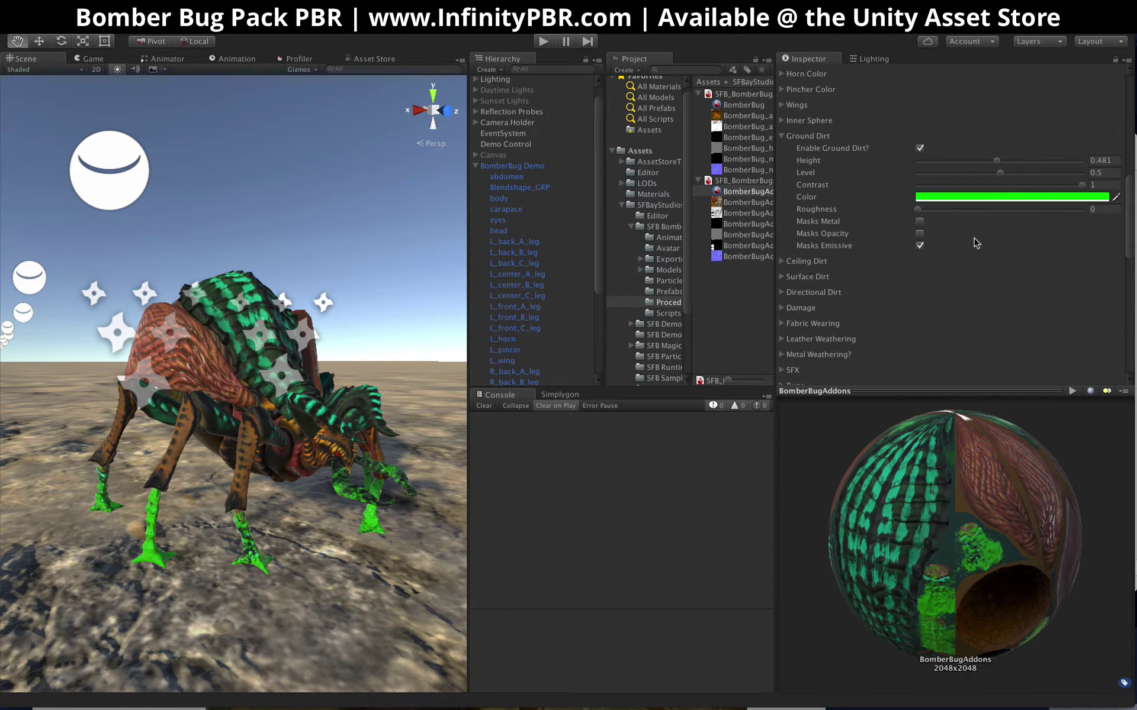
{"action": "left_click", "coordinate": [1026, 162]}
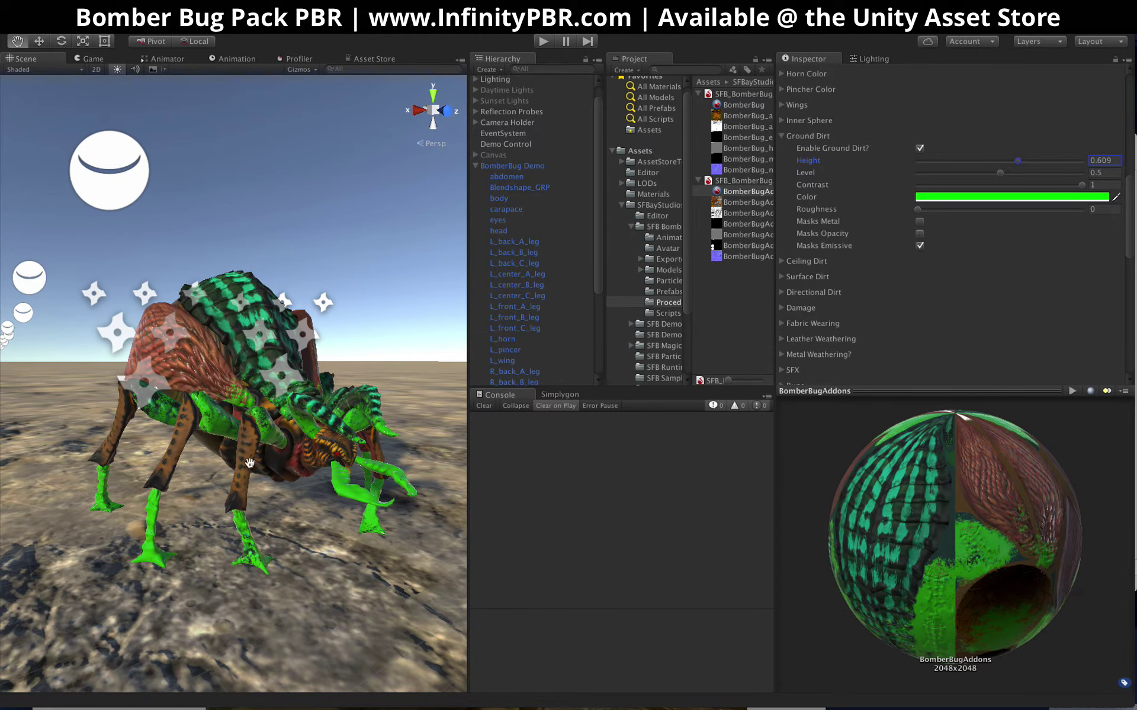
{"action": "scroll", "coordinate": [303, 453], "scroll_direction": "up", "scroll_amount": 3}
{"action": "left_click_drag", "start_coordinate": [302, 466], "coordinate": [1042, 222], "text": "alt"}
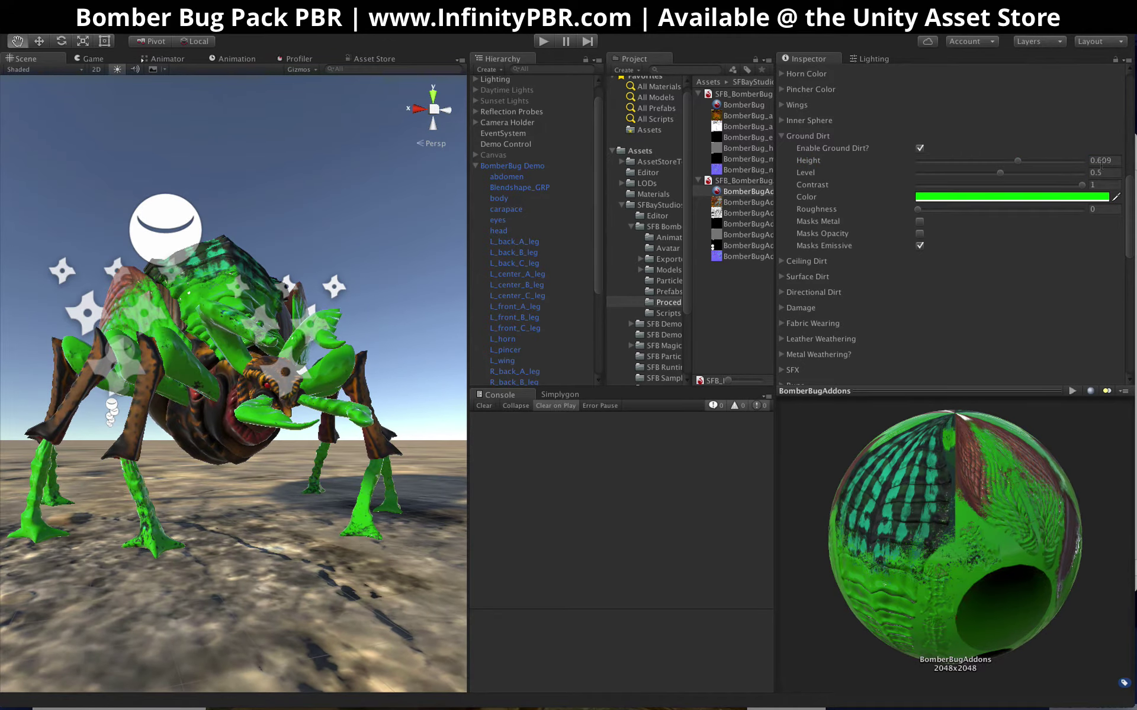
{"action": "left_click_drag", "start_coordinate": [380, 349], "coordinate": [242, 467], "text": "alt"}
{"action": "scroll", "coordinate": [214, 450], "scroll_direction": "down", "scroll_amount": 3}
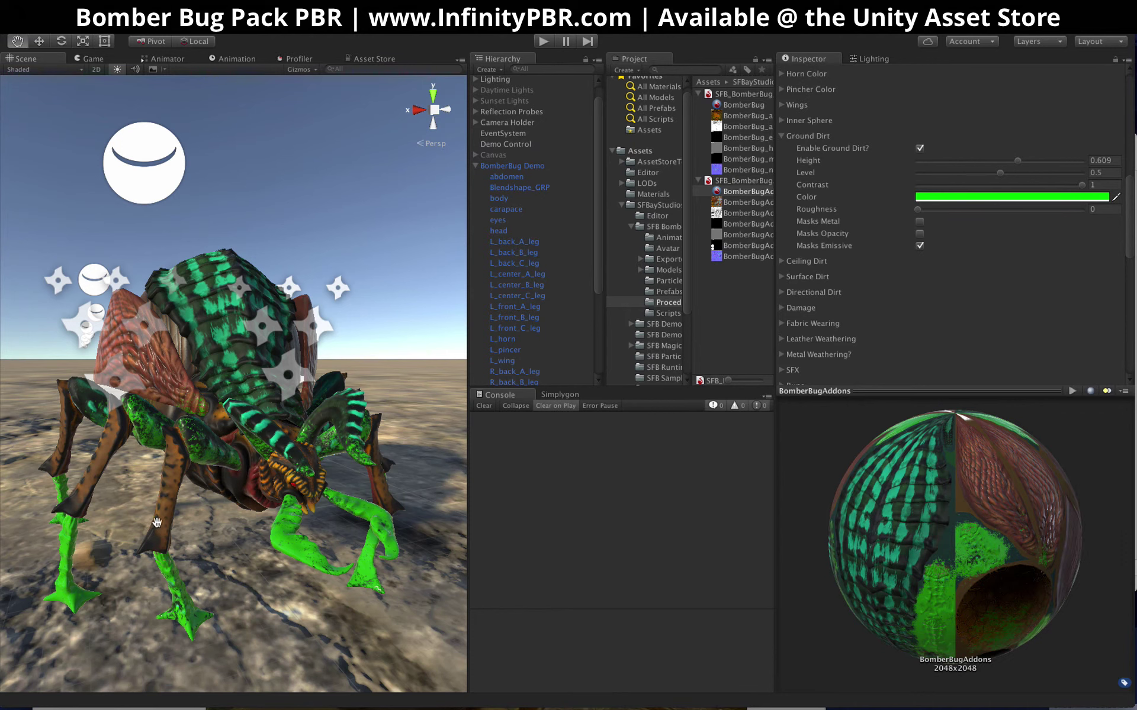
{"action": "left_click", "coordinate": [959, 161]}
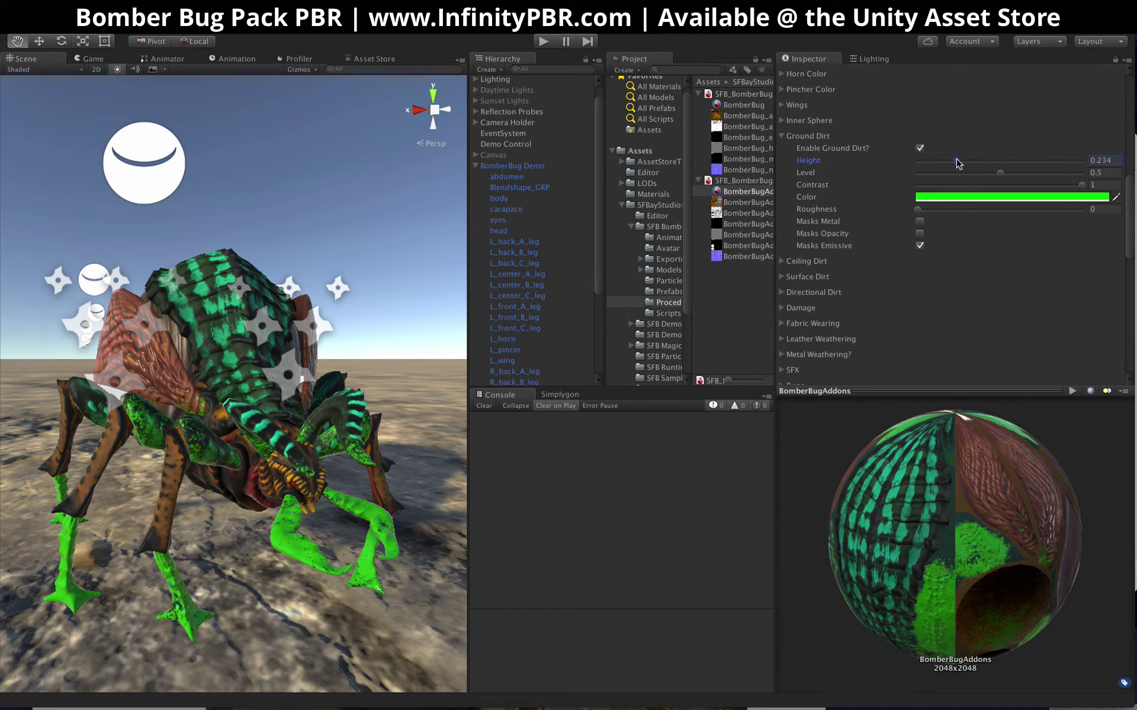
{"action": "left_click", "coordinate": [962, 199]}
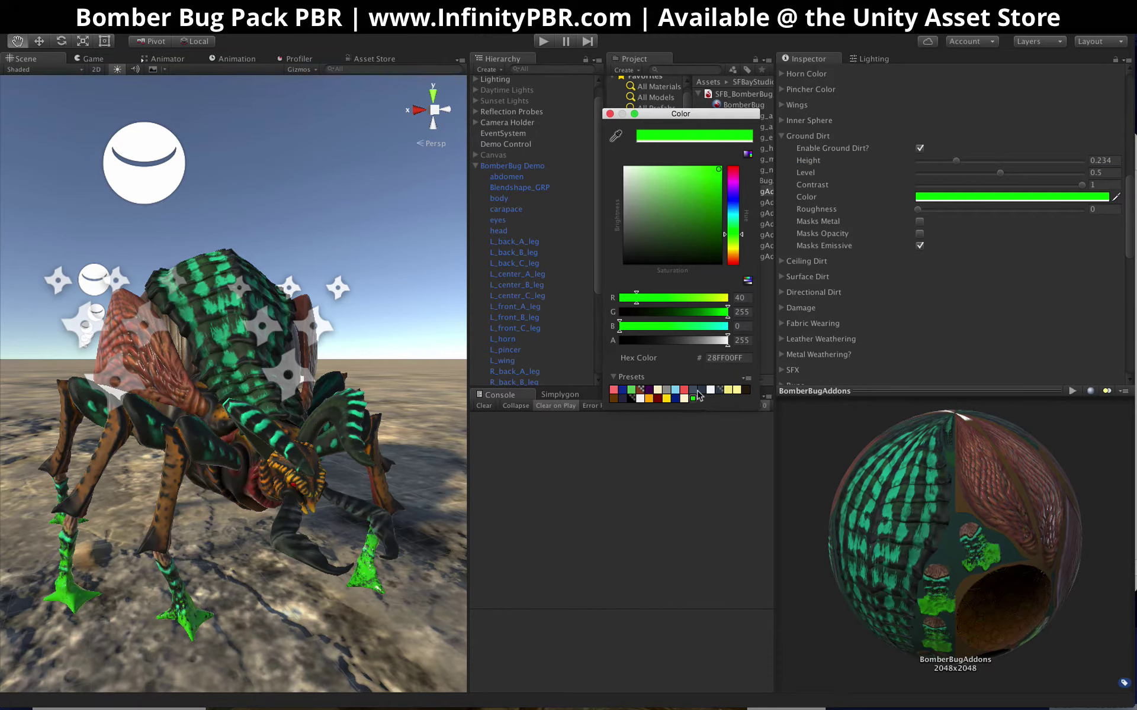
Step: Change the ground dirt colour to brown and lower its Contrast to 0.296
{"action": "left_click", "coordinate": [614, 399]}
{"action": "left_click", "coordinate": [609, 113]}
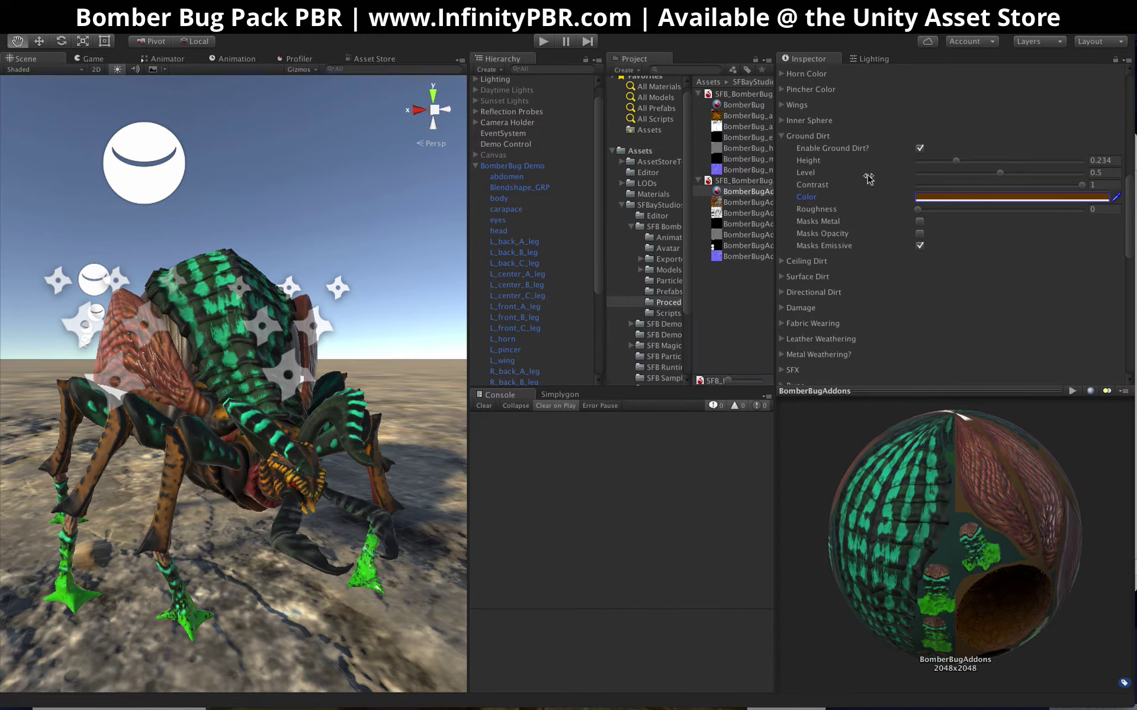
{"action": "left_click", "coordinate": [966, 186]}
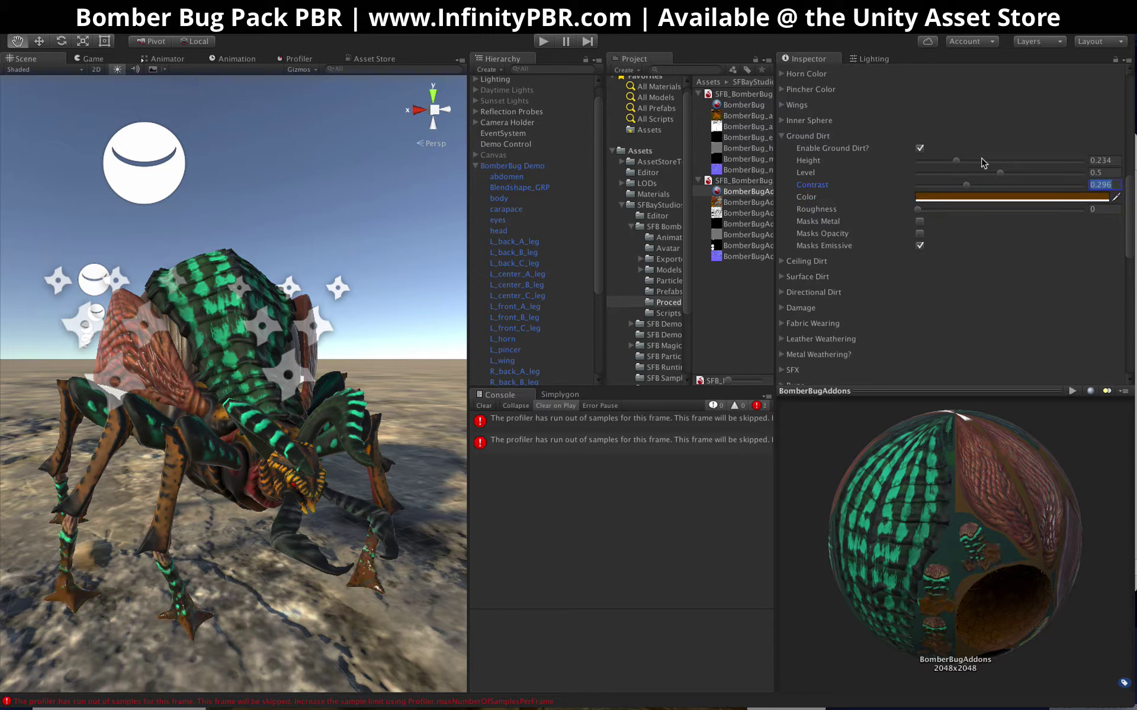
Step: Set the ground dirt Roughness to 0.765 and inspect the bug
{"action": "left_click", "coordinate": [1057, 210]}
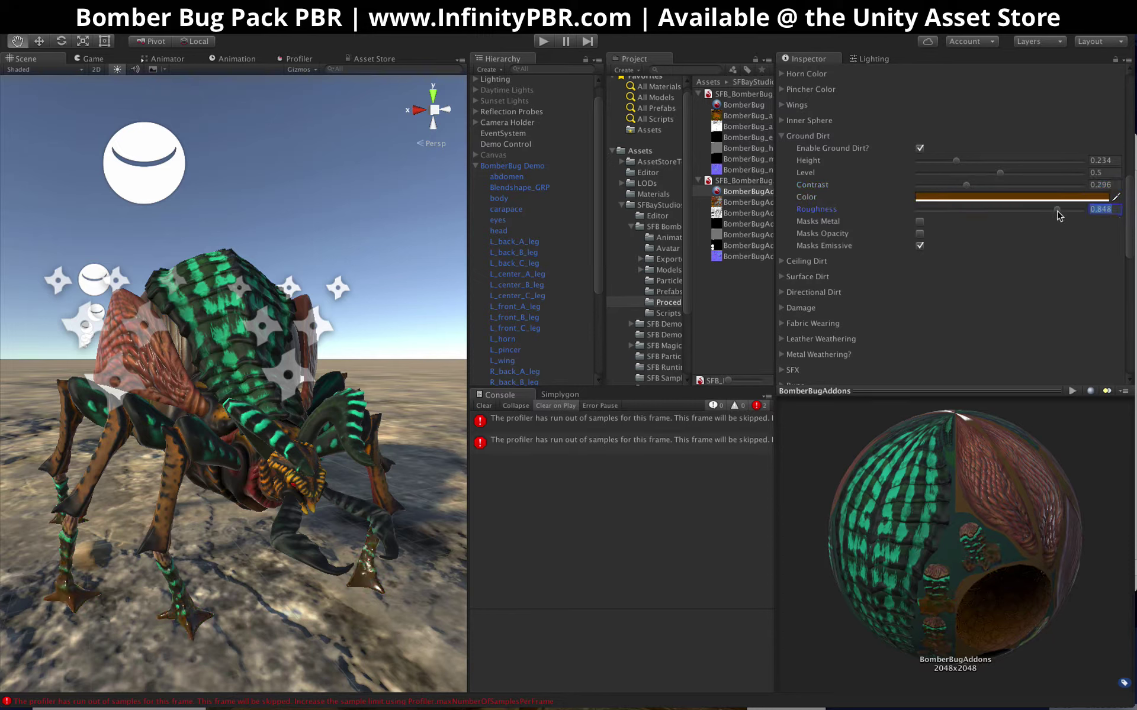
{"action": "left_click", "coordinate": [1044, 210]}
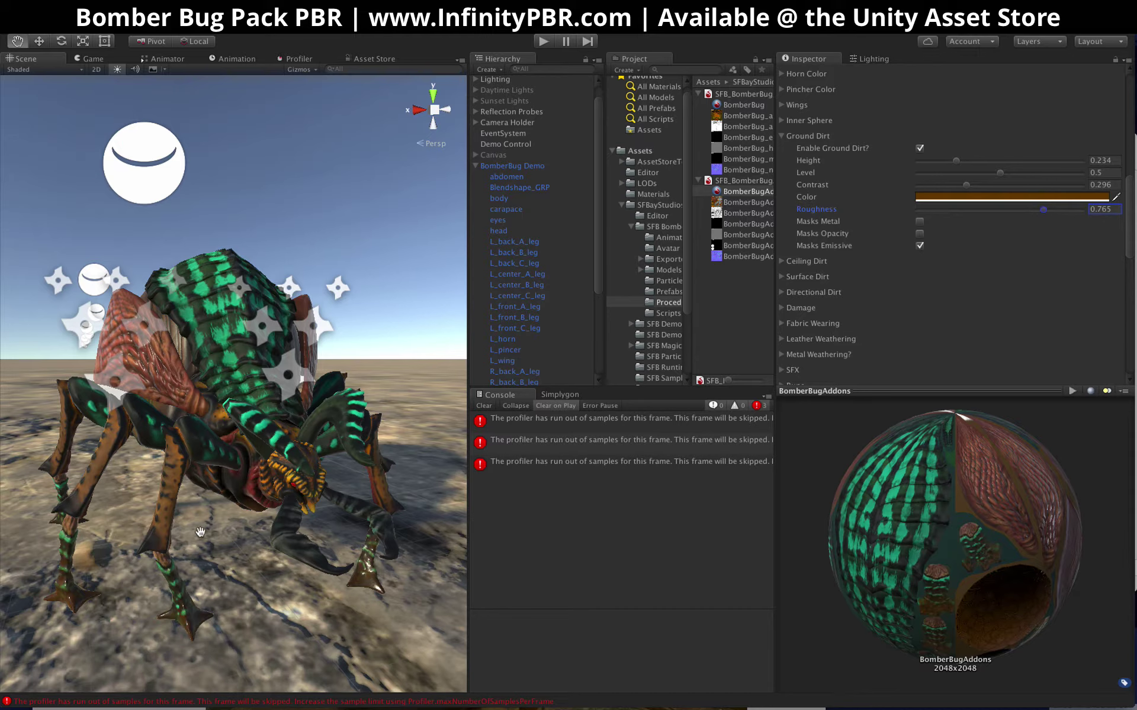
{"action": "left_click_drag", "start_coordinate": [210, 541], "coordinate": [228, 546], "text": "alt"}
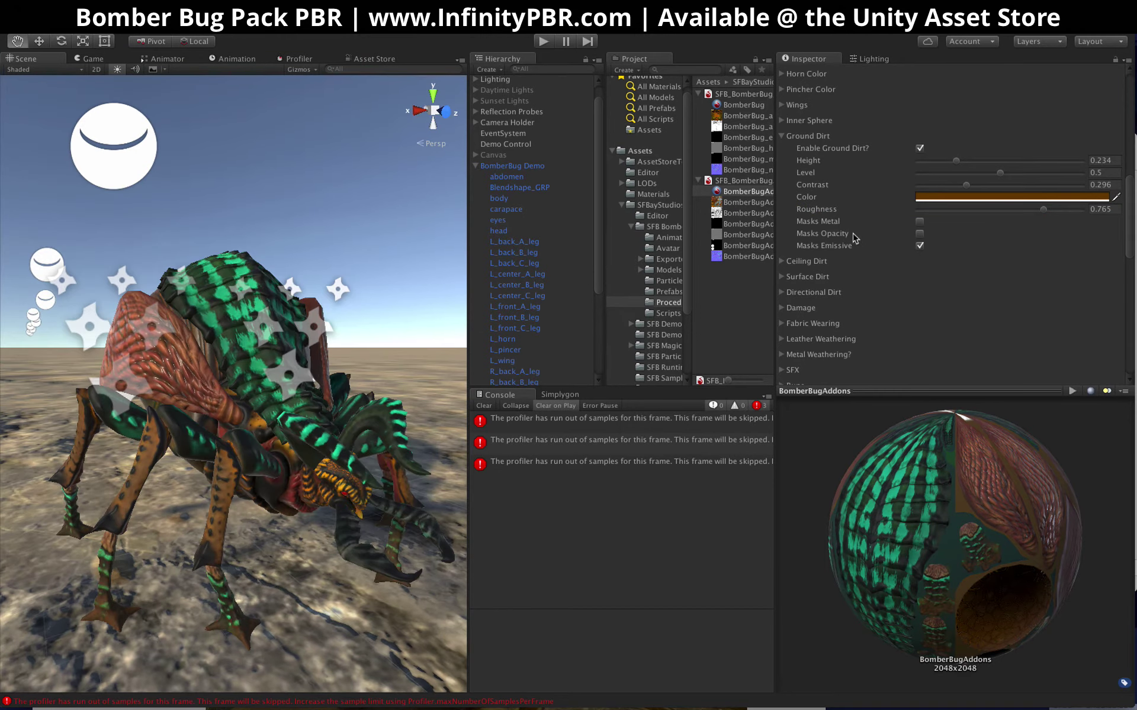
{"action": "scroll", "coordinate": [853, 238], "scroll_direction": "down", "scroll_amount": 1}
Step: Enable the red Ceiling Dirt layer and raise its Height to 0.654 to redden the upper body
{"action": "left_click", "coordinate": [782, 124]}
{"action": "left_click", "coordinate": [782, 140]}
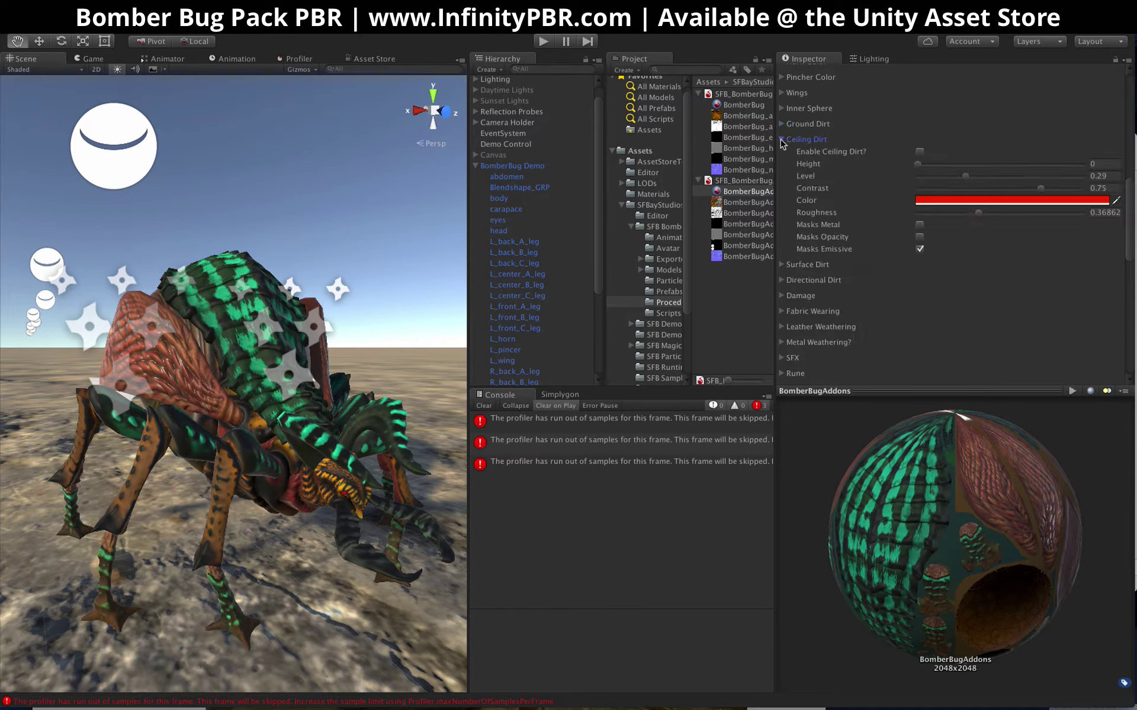
{"action": "left_click", "coordinate": [920, 152]}
{"action": "left_click", "coordinate": [999, 164]}
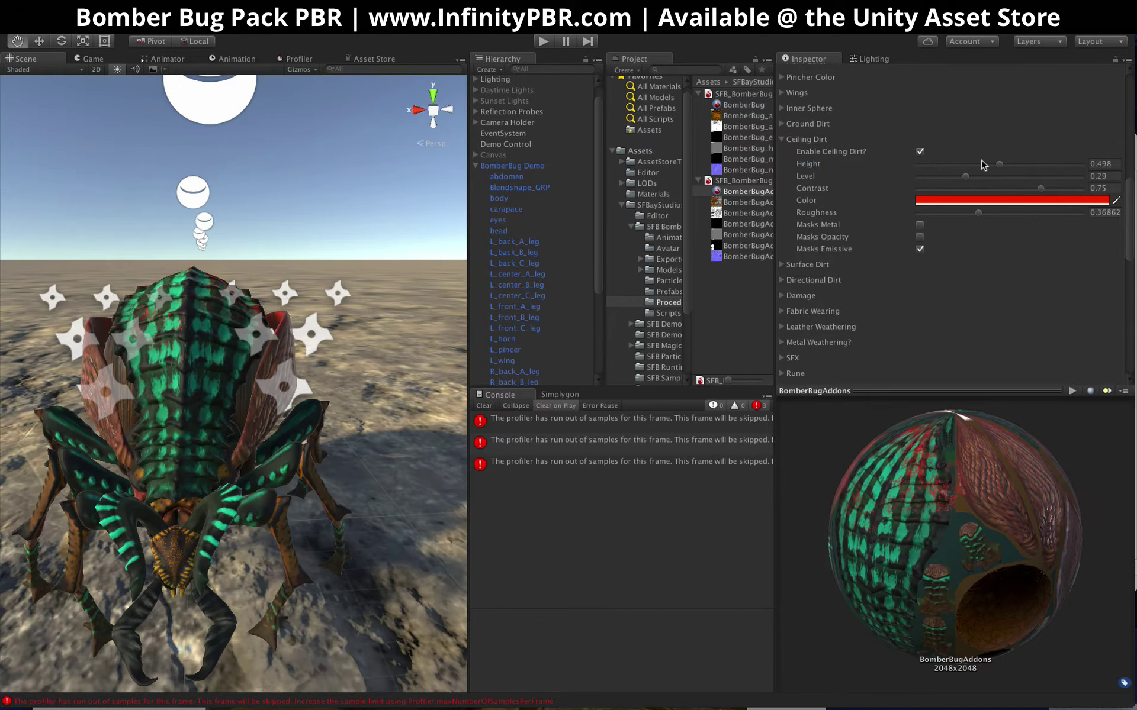
{"action": "mouse_move", "coordinate": [1007, 164]}
{"action": "left_mouse_down"}
{"action": "mouse_move", "coordinate": [1055, 165]}
{"action": "mouse_move", "coordinate": [1026, 170]}
{"action": "left_mouse_up"}
{"action": "left_click_drag", "start_coordinate": [242, 424], "coordinate": [331, 329], "text": "alt"}
{"action": "scroll", "coordinate": [803, 236], "scroll_direction": "down", "scroll_amount": 3}
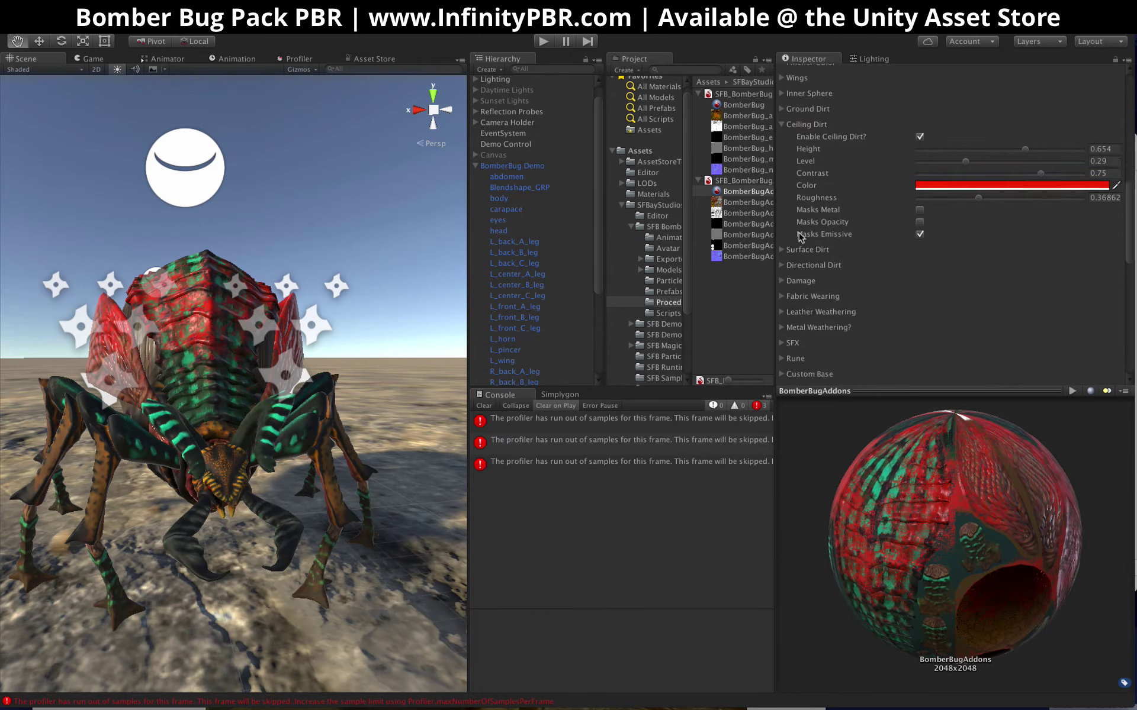
{"action": "left_click", "coordinate": [782, 209]}
Step: Disable Ceiling Dirt, enable Surface Dirt and colour it bright magenta
{"action": "left_click", "coordinate": [920, 96]}
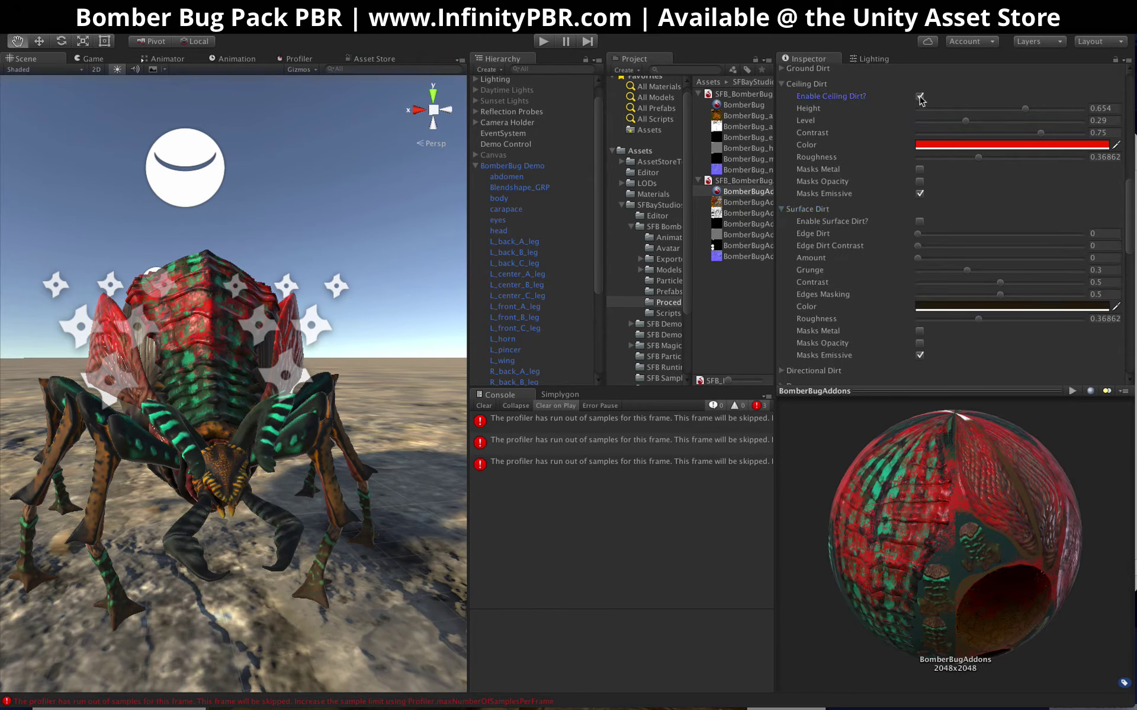
{"action": "left_click", "coordinate": [919, 221]}
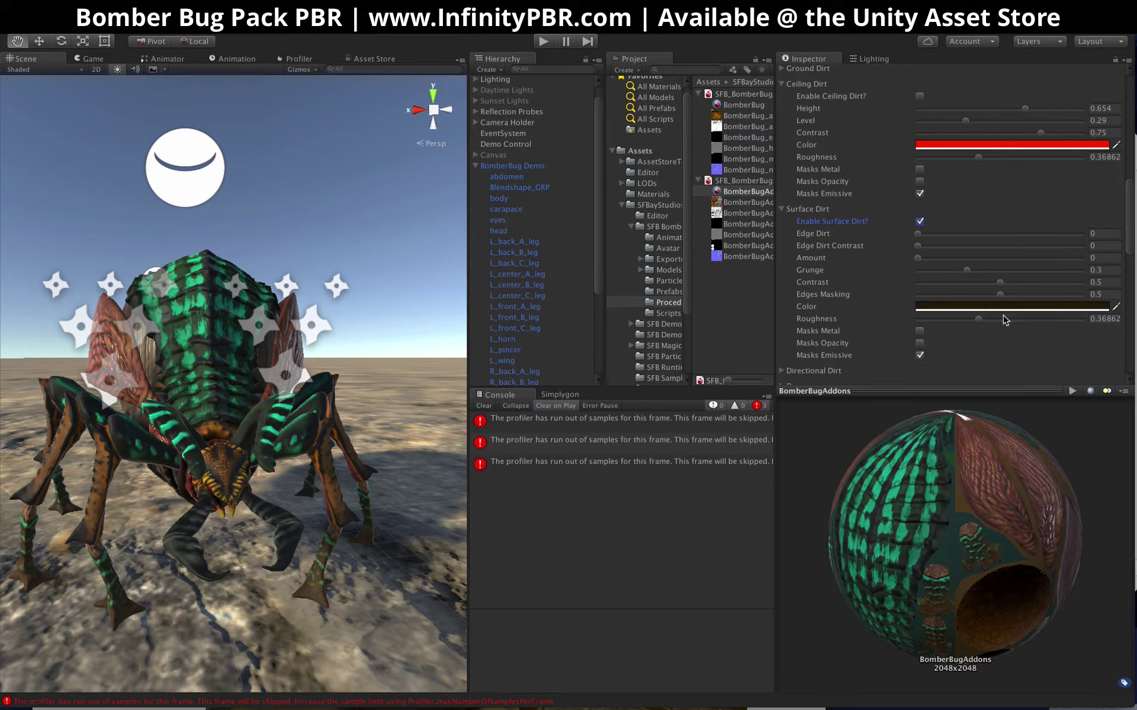
{"action": "left_click", "coordinate": [1037, 309]}
{"action": "mouse_move", "coordinate": [734, 205]}
{"action": "left_mouse_down"}
{"action": "mouse_move", "coordinate": [736, 170]}
{"action": "mouse_move", "coordinate": [735, 184]}
{"action": "left_mouse_up"}
{"action": "left_click", "coordinate": [719, 169]}
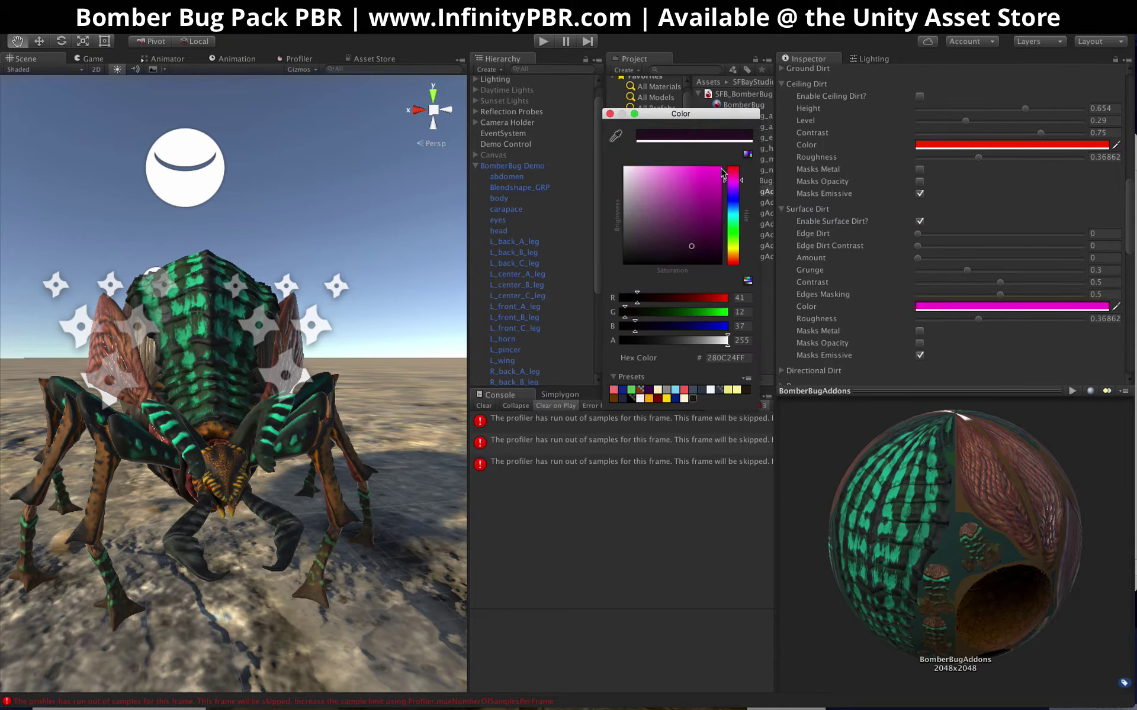
{"action": "left_click", "coordinate": [610, 114]}
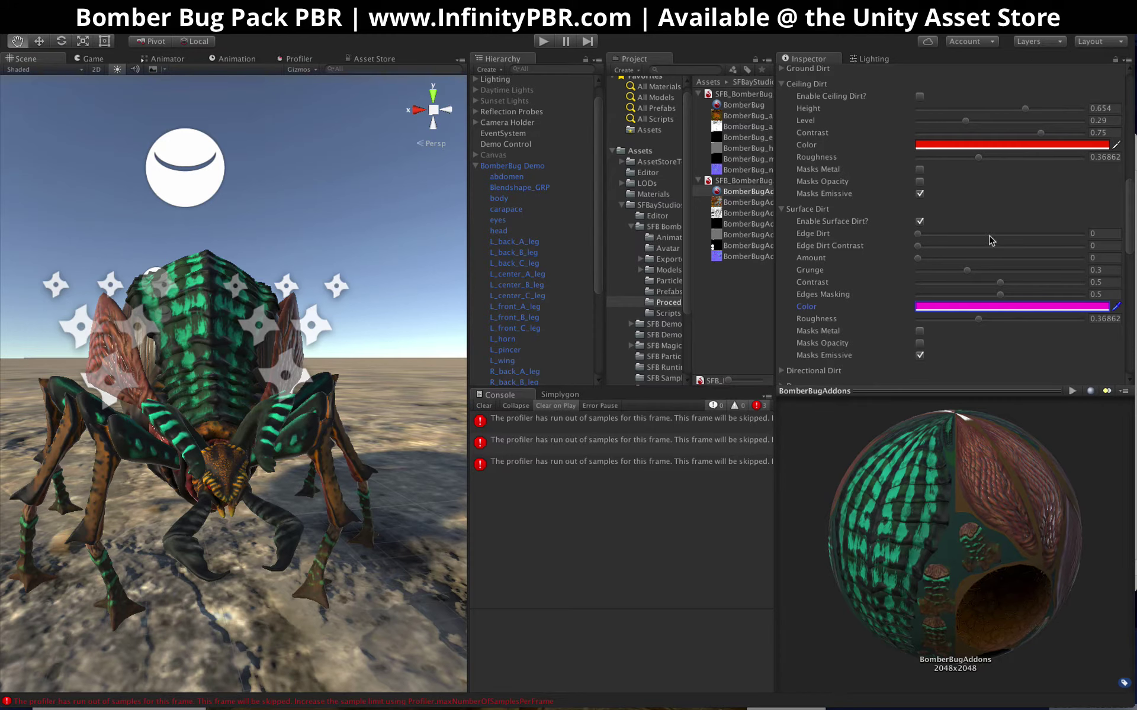
Step: Try Edge Dirt and Amount values, settling on Edge Dirt 0, Amount 0.535 and brown colour 6E3E00
{"action": "left_click", "coordinate": [1001, 234]}
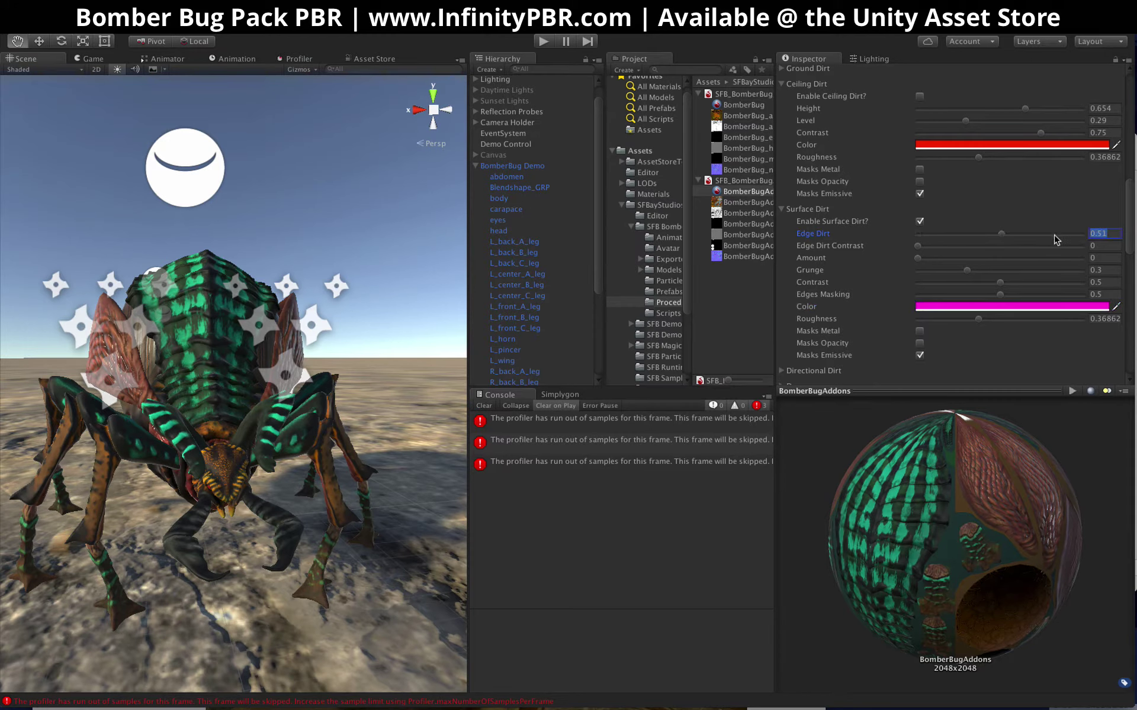
{"action": "left_click_drag", "start_coordinate": [1056, 240], "coordinate": [1083, 240]}
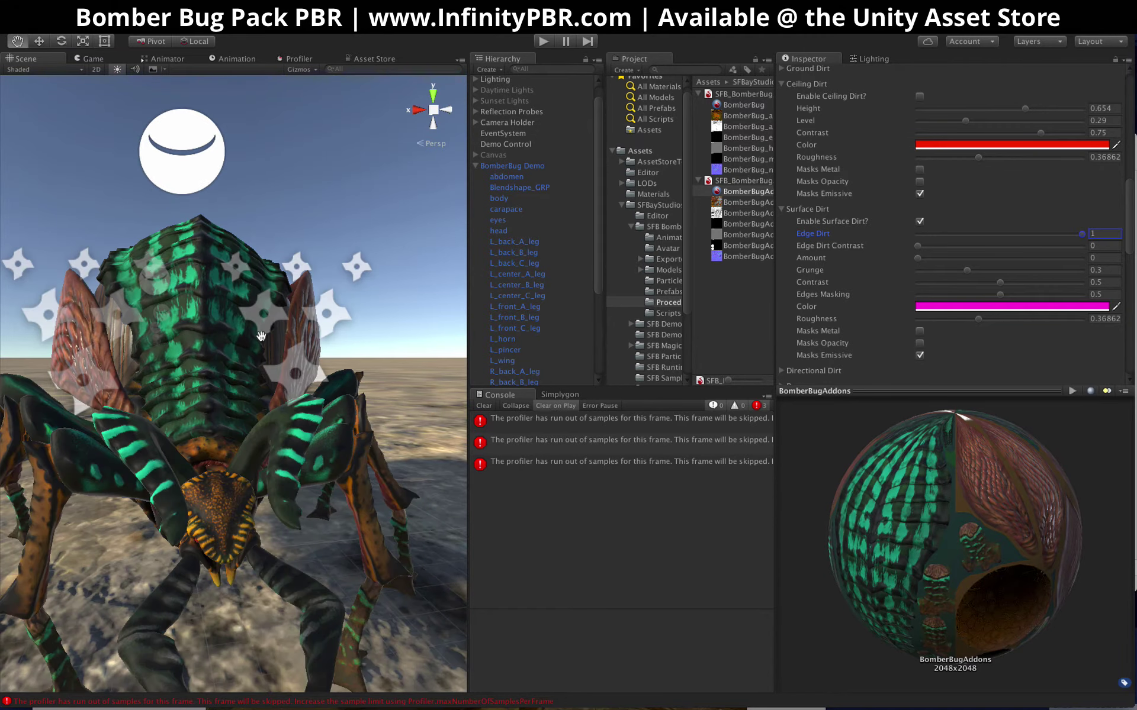
{"action": "left_click_drag", "start_coordinate": [267, 335], "coordinate": [277, 402], "text": "alt"}
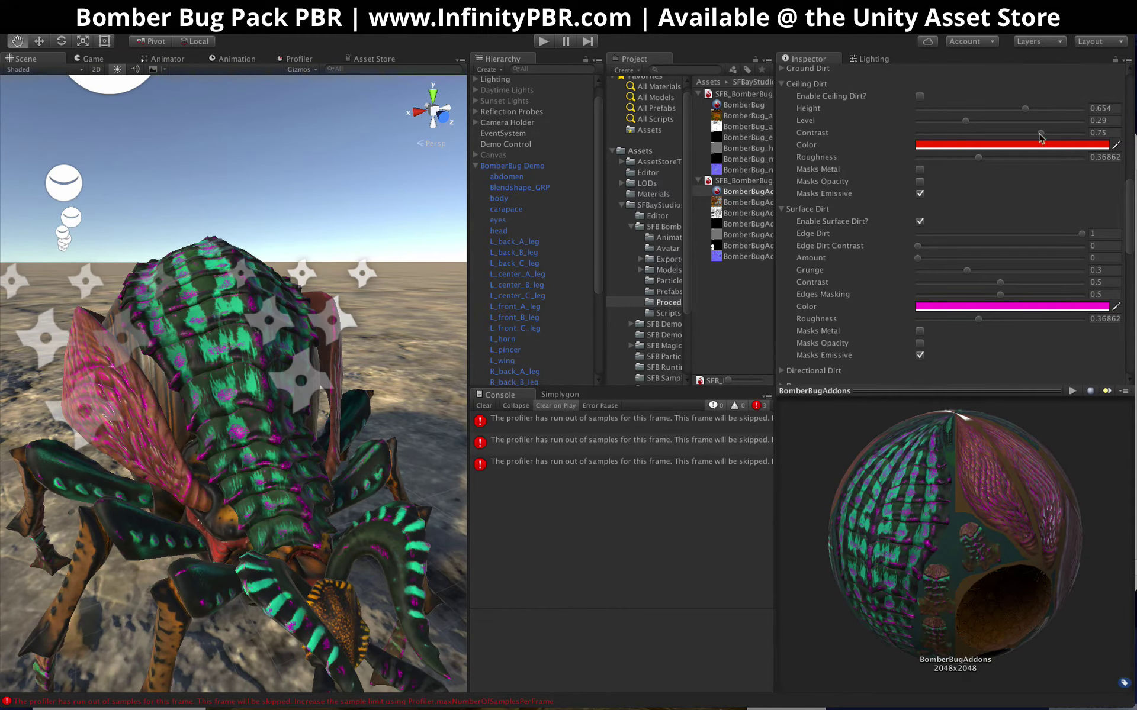
{"action": "left_click_drag", "start_coordinate": [1015, 259], "coordinate": [1043, 261]}
{"action": "left_click_drag", "start_coordinate": [952, 236], "coordinate": [846, 232]}
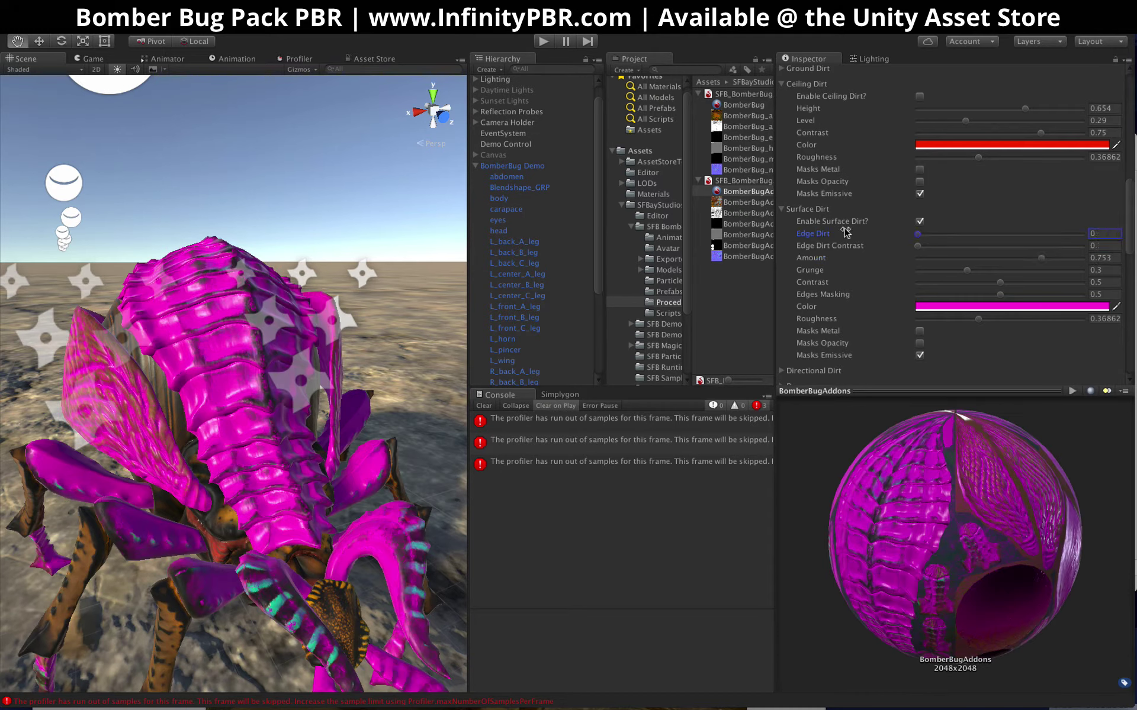
{"action": "left_click", "coordinate": [1006, 259]}
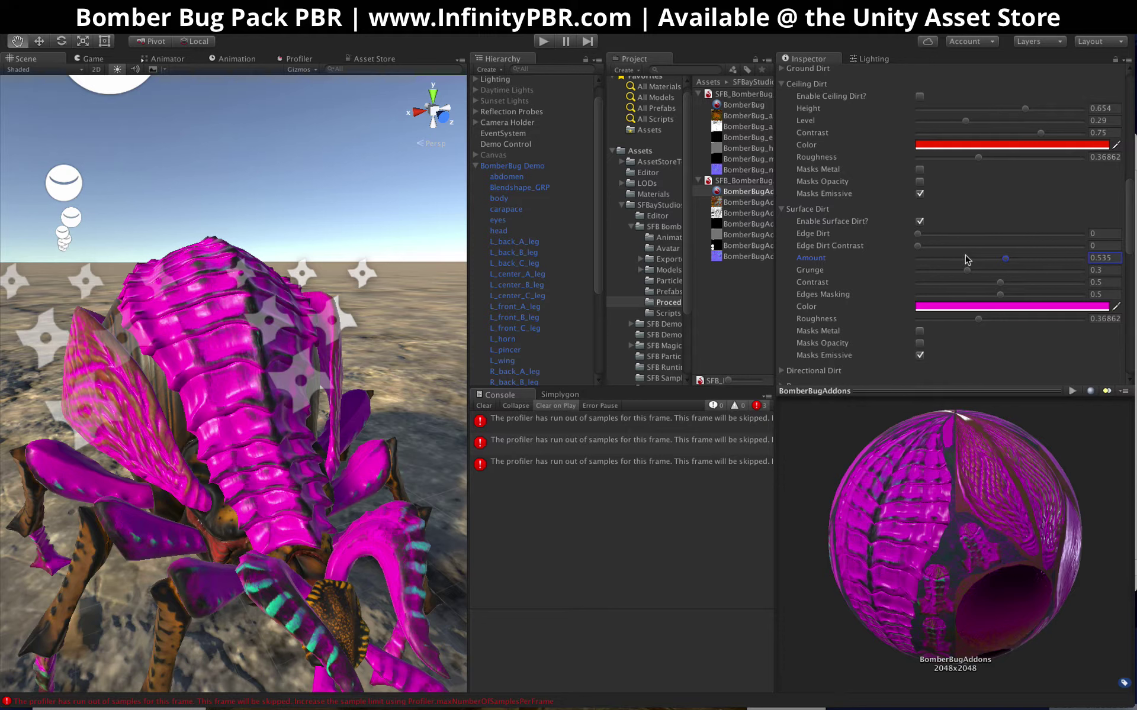
{"action": "middle_click_drag", "start_coordinate": [413, 451], "coordinate": [243, 287]}
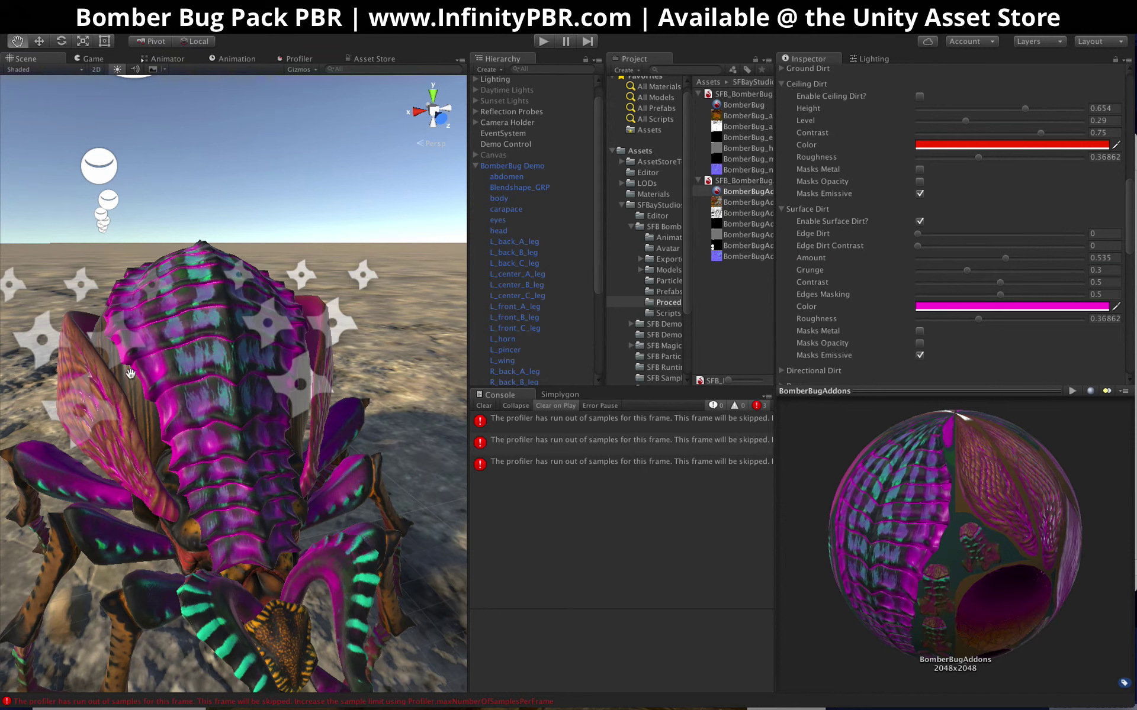
{"action": "left_click", "coordinate": [957, 308]}
{"action": "left_click", "coordinate": [613, 399]}
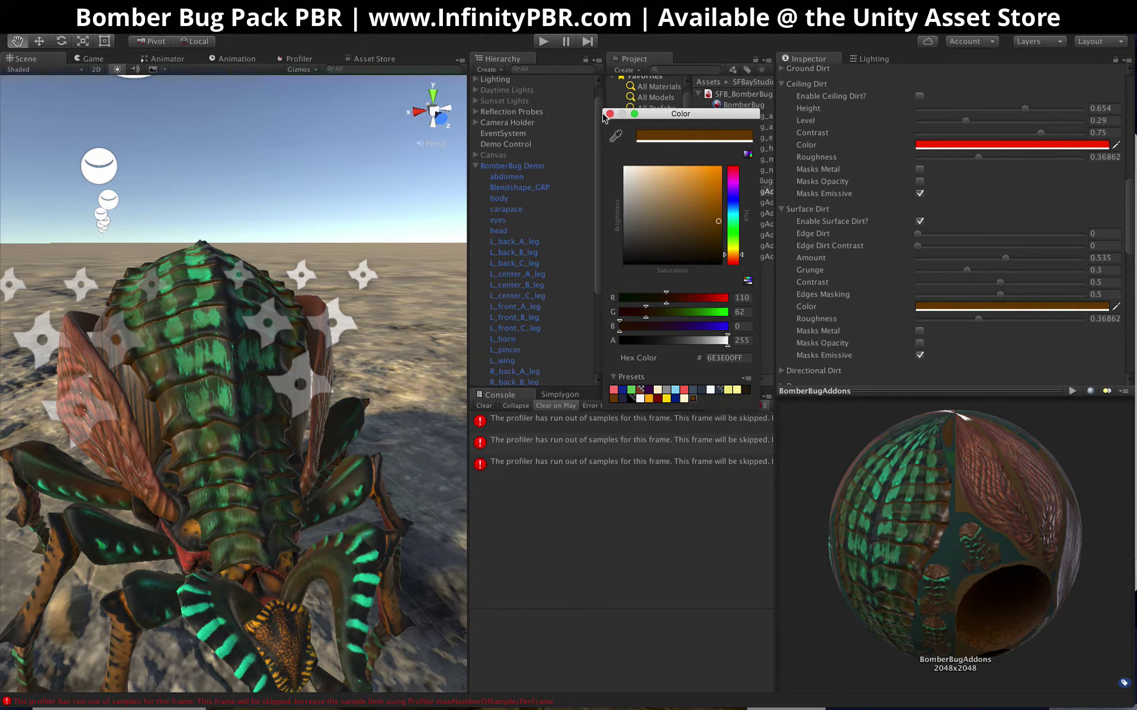
Step: Raise Surface Dirt Roughness to 0.769 and switch its colour to very dark brown (281A0C)
{"action": "left_click_drag", "start_coordinate": [1057, 324], "coordinate": [1044, 319]}
{"action": "left_click_drag", "start_coordinate": [210, 396], "coordinate": [231, 402], "text": "alt"}
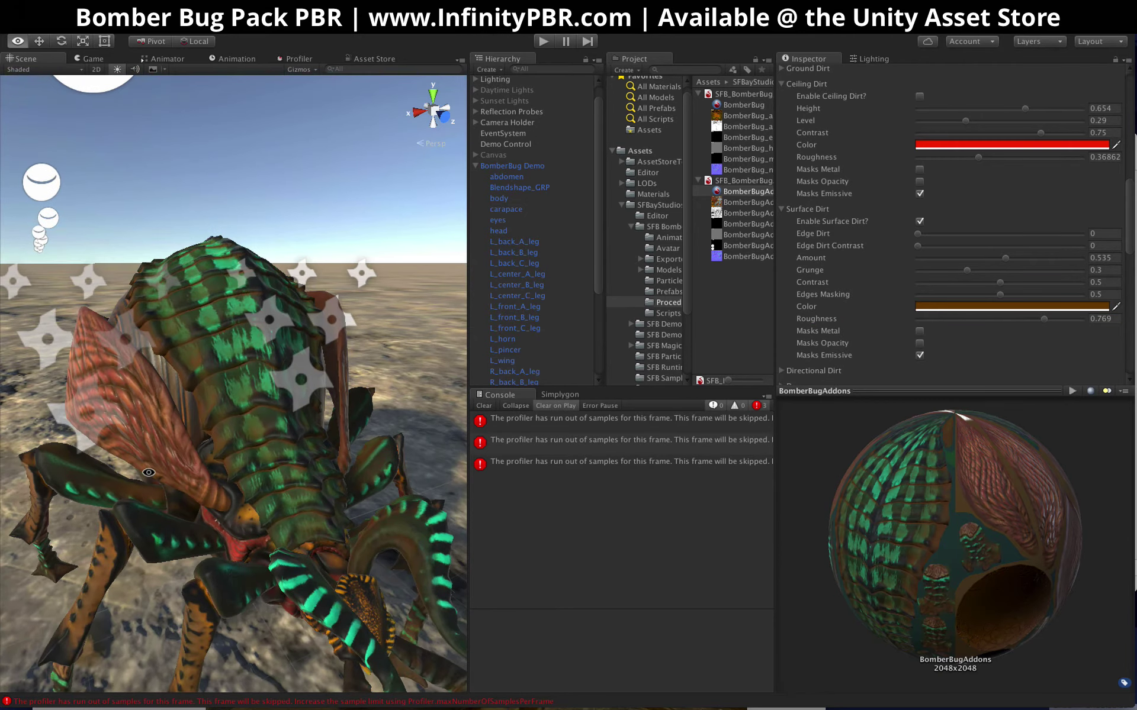
{"action": "scroll", "coordinate": [237, 372], "scroll_direction": "up", "scroll_amount": 5}
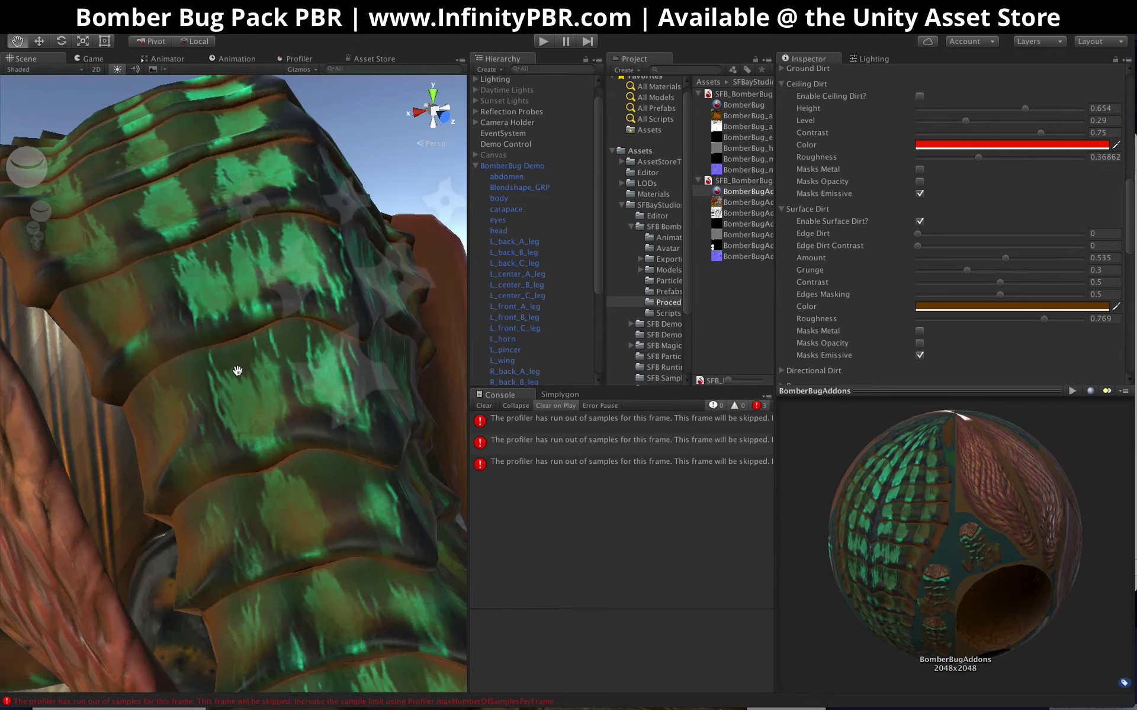
{"action": "left_click", "coordinate": [1080, 306]}
{"action": "left_click", "coordinate": [746, 390]}
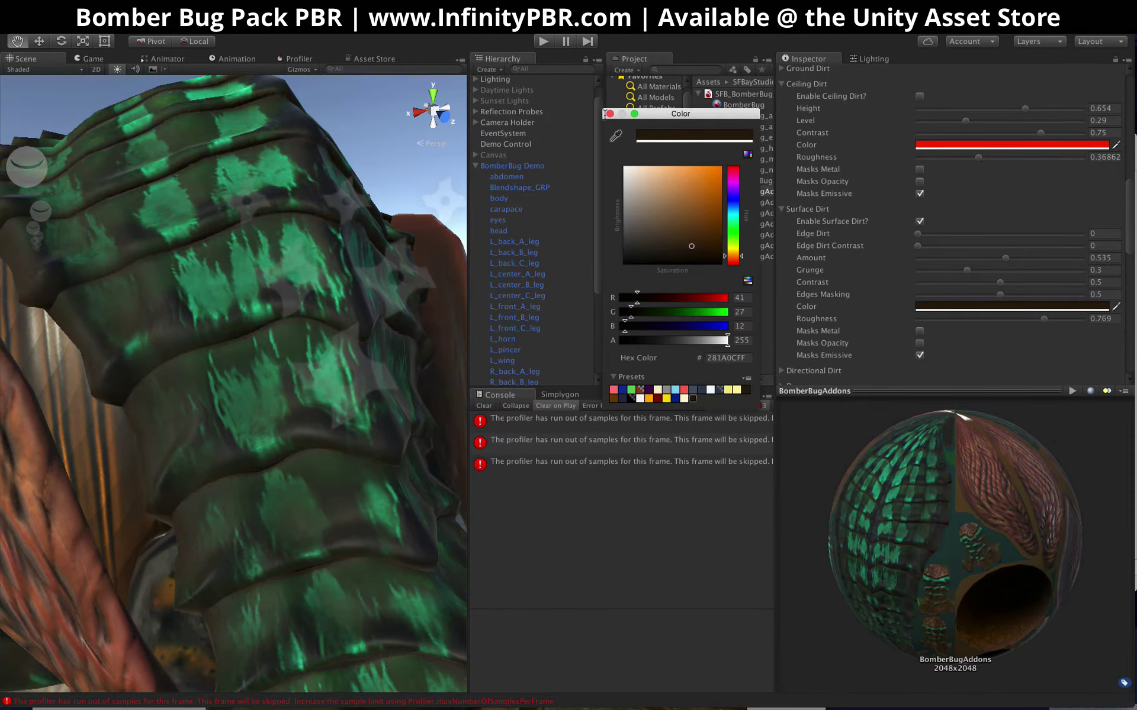
{"action": "left_click", "coordinate": [610, 113]}
Step: Toggle Surface Dirt off and back on to compare the bug, leaving it enabled
{"action": "scroll", "coordinate": [306, 313], "scroll_direction": "down", "scroll_amount": 5}
{"action": "scroll", "coordinate": [306, 313], "scroll_direction": "down", "scroll_amount": 5}
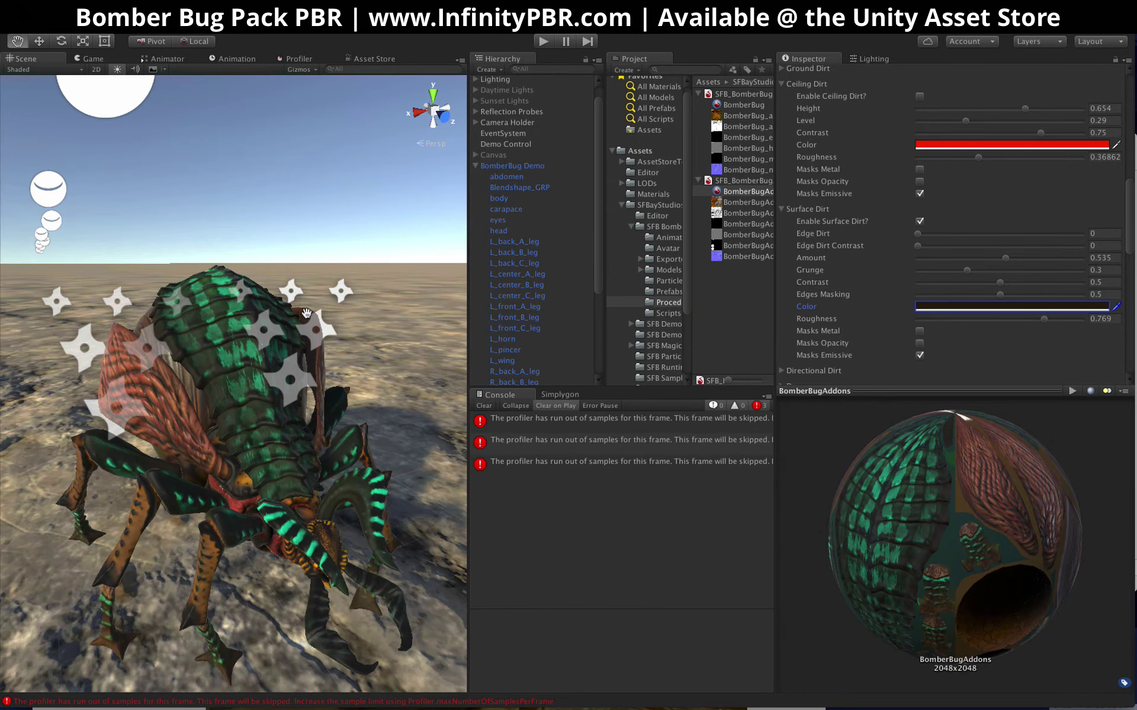
{"action": "left_click", "coordinate": [918, 222]}
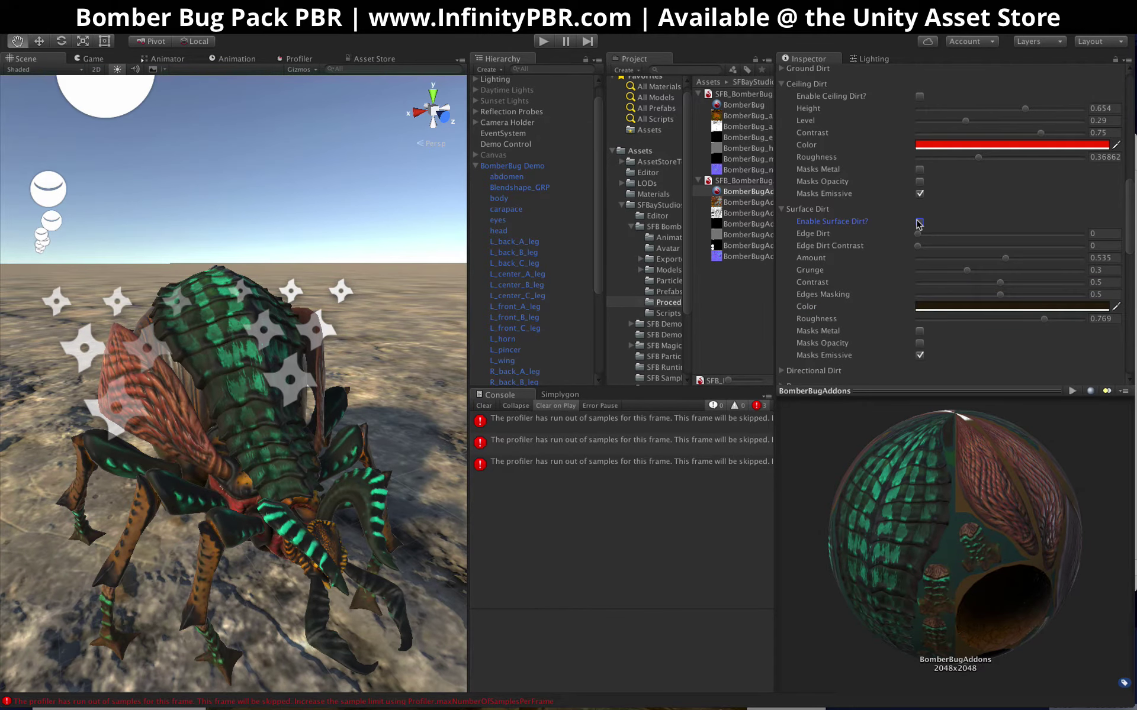
{"action": "left_click", "coordinate": [918, 222]}
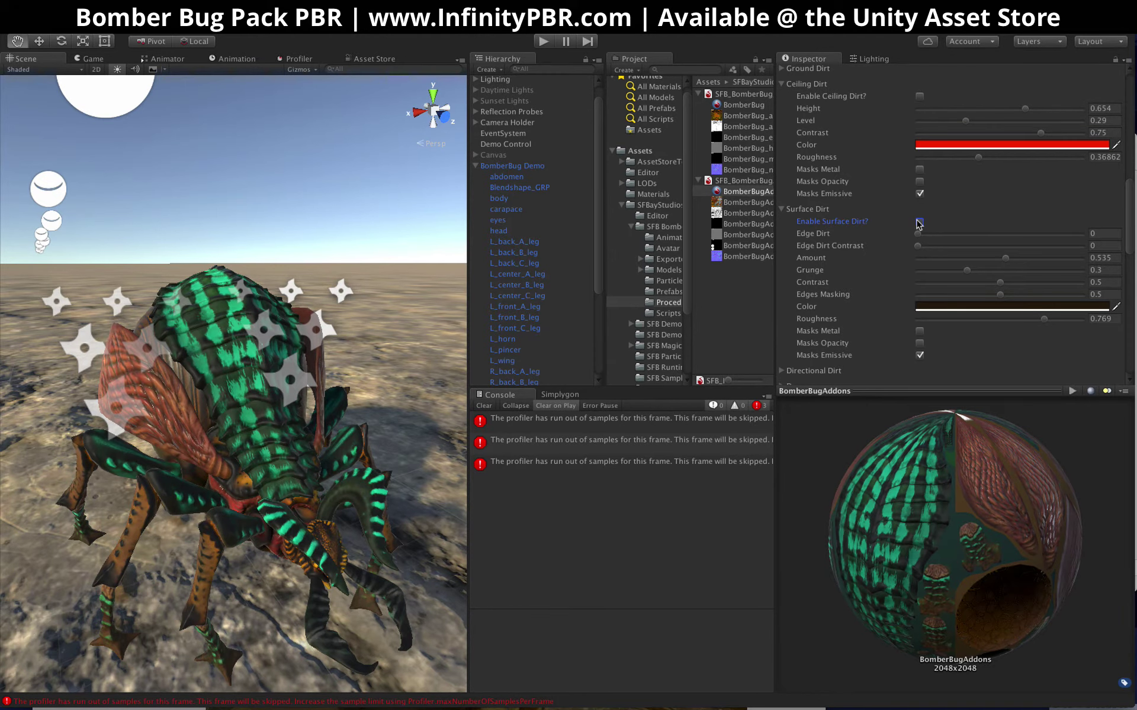
{"action": "left_click", "coordinate": [919, 222]}
{"action": "left_click_drag", "start_coordinate": [268, 424], "coordinate": [241, 381], "text": "alt"}
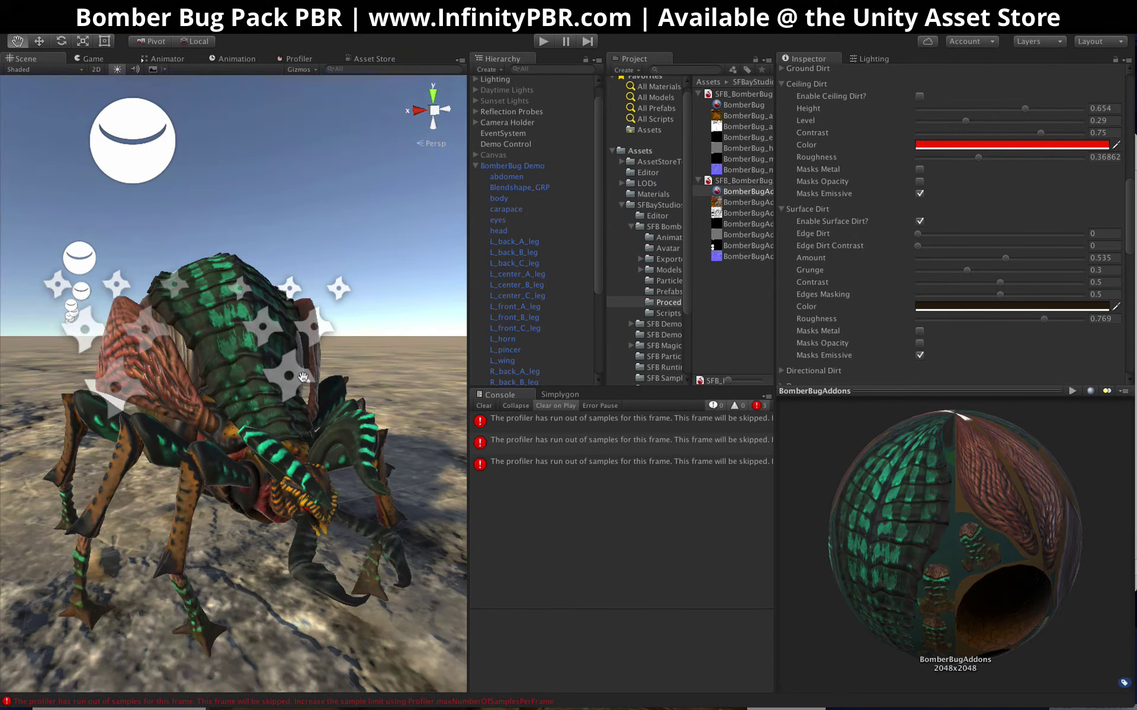